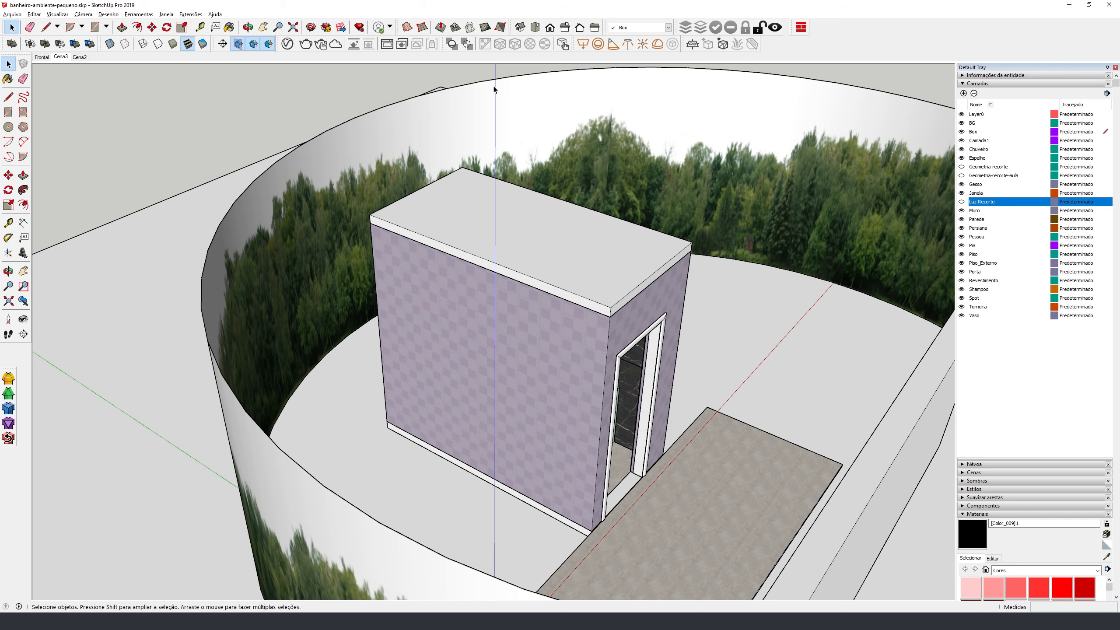
{"action": "left_click", "coordinate": [69, 18]}
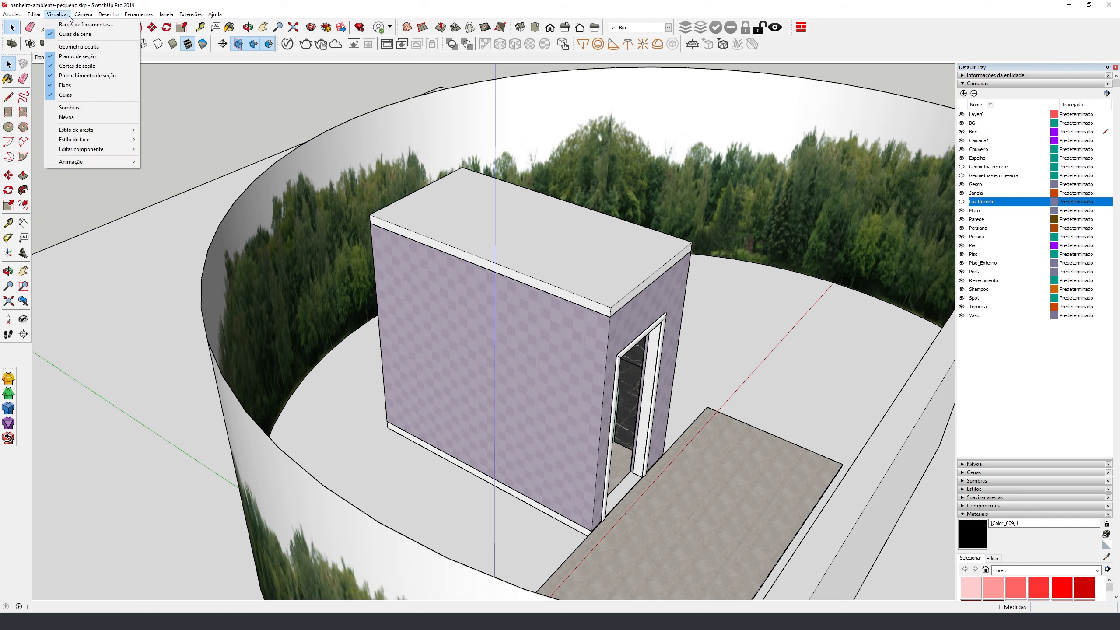
{"action": "left_click", "coordinate": [82, 25]}
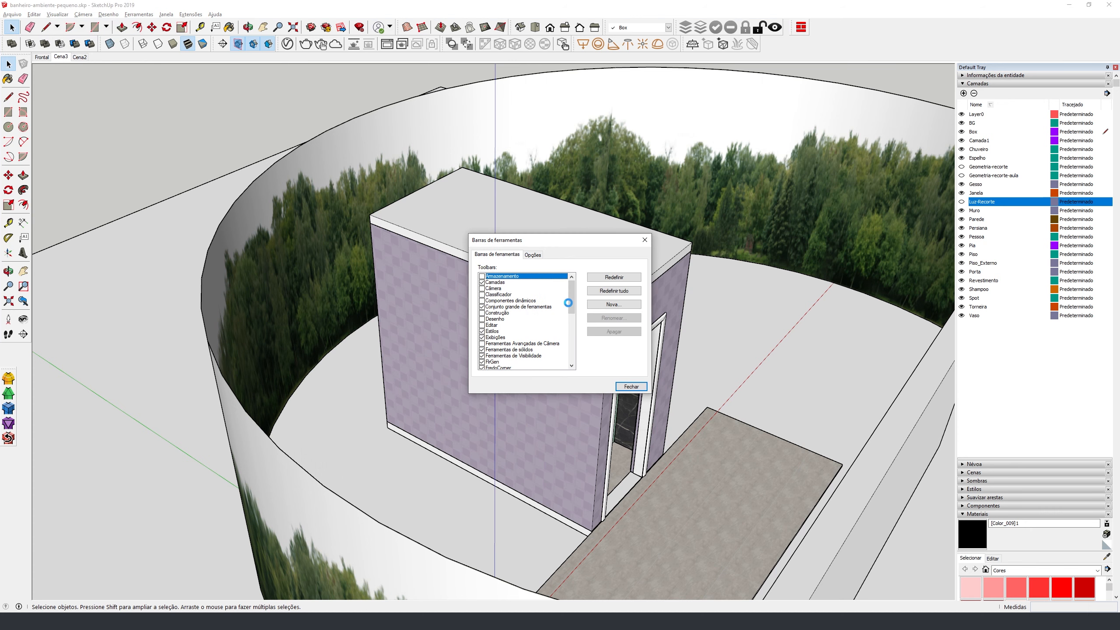
{"action": "scroll", "coordinate": [572, 299], "scroll_direction": "down", "scroll_amount": 5}
{"action": "key", "text": "Escape"}
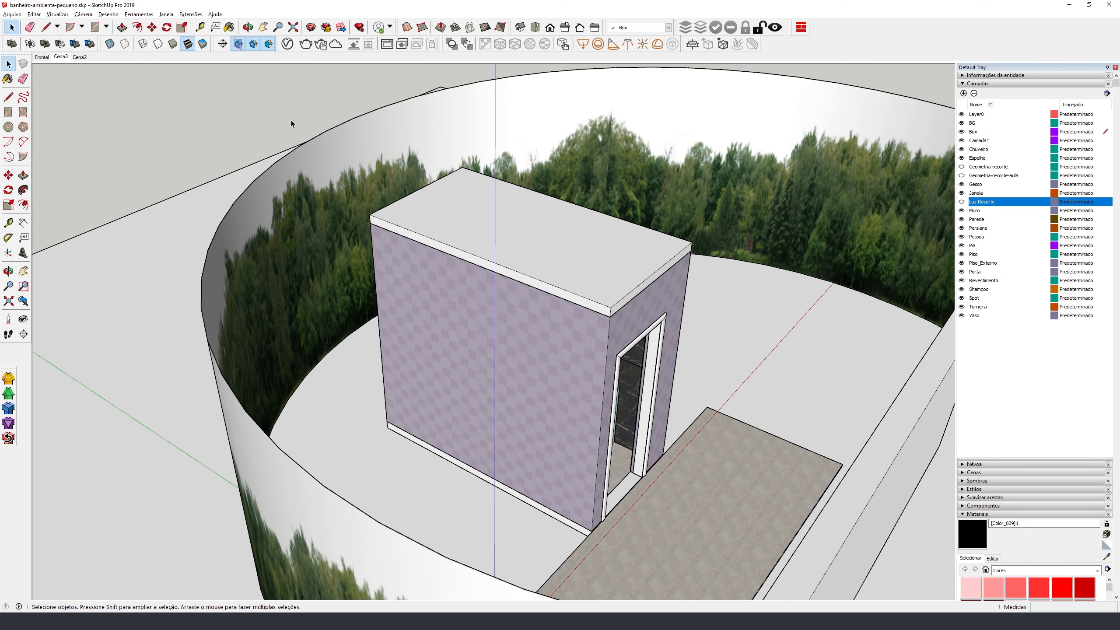
Place a section plane with its default name on the long purple side wall and shift it slightly into the bathroom
{"action": "left_click", "coordinate": [223, 44]}
{"action": "left_click", "coordinate": [508, 420]}
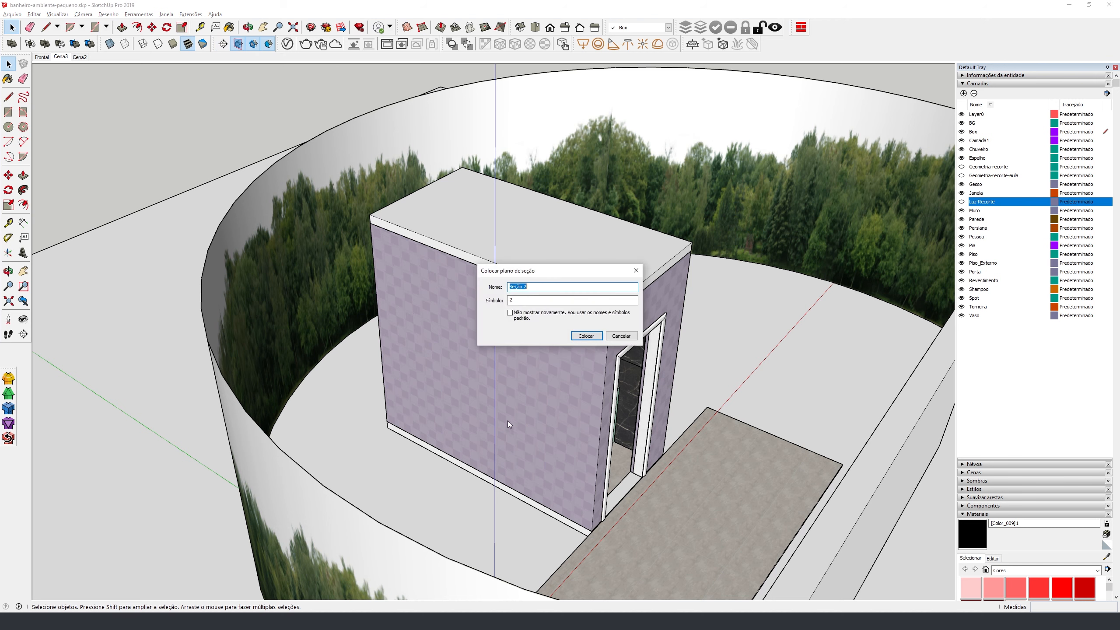
{"action": "left_click", "coordinate": [587, 337]}
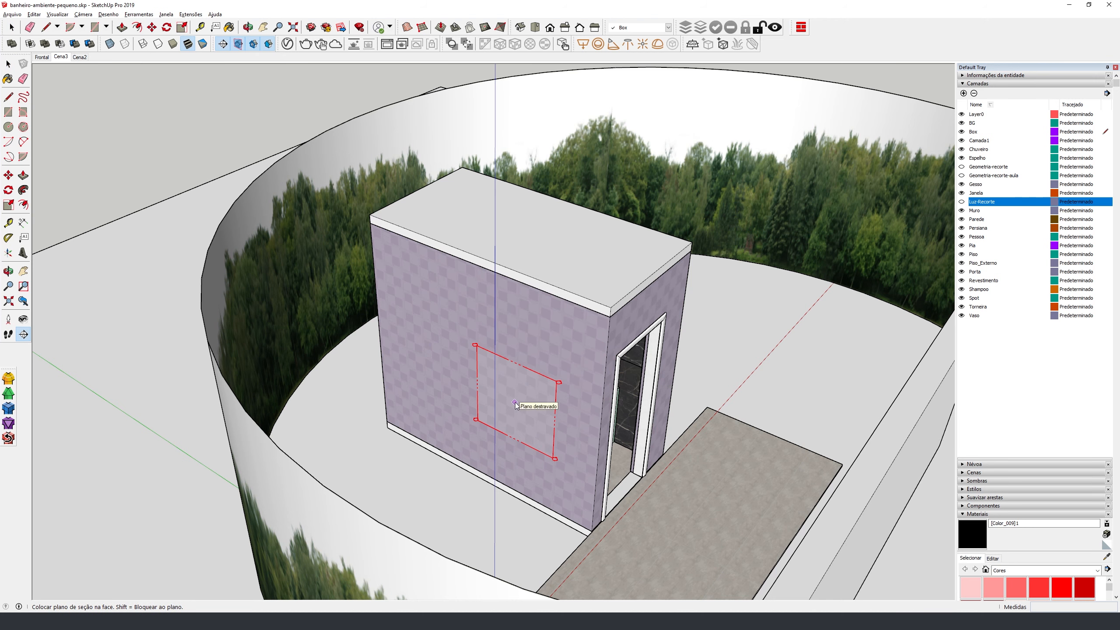
{"action": "left_click", "coordinate": [515, 405]}
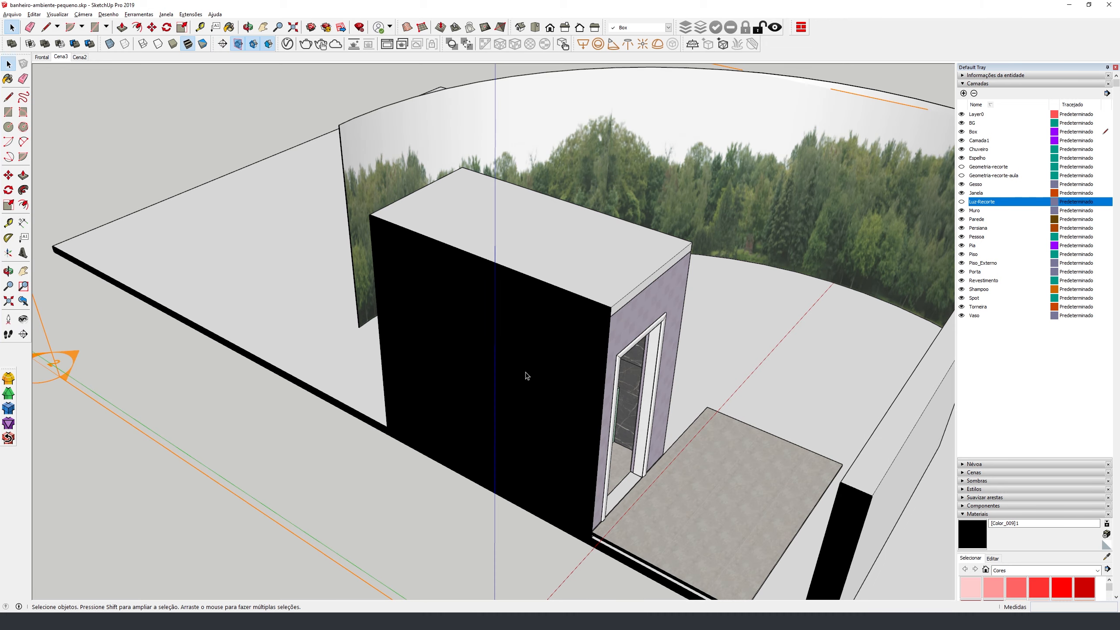
{"action": "scroll", "coordinate": [525, 383], "scroll_direction": "down", "scroll_amount": 5}
{"action": "key", "text": "m"}
{"action": "mouse_move", "coordinate": [174, 103]}
{"action": "left_mouse_down"}
{"action": "mouse_move", "coordinate": [200, 105]}
{"action": "mouse_move", "coordinate": [191, 105]}
{"action": "left_mouse_up"}
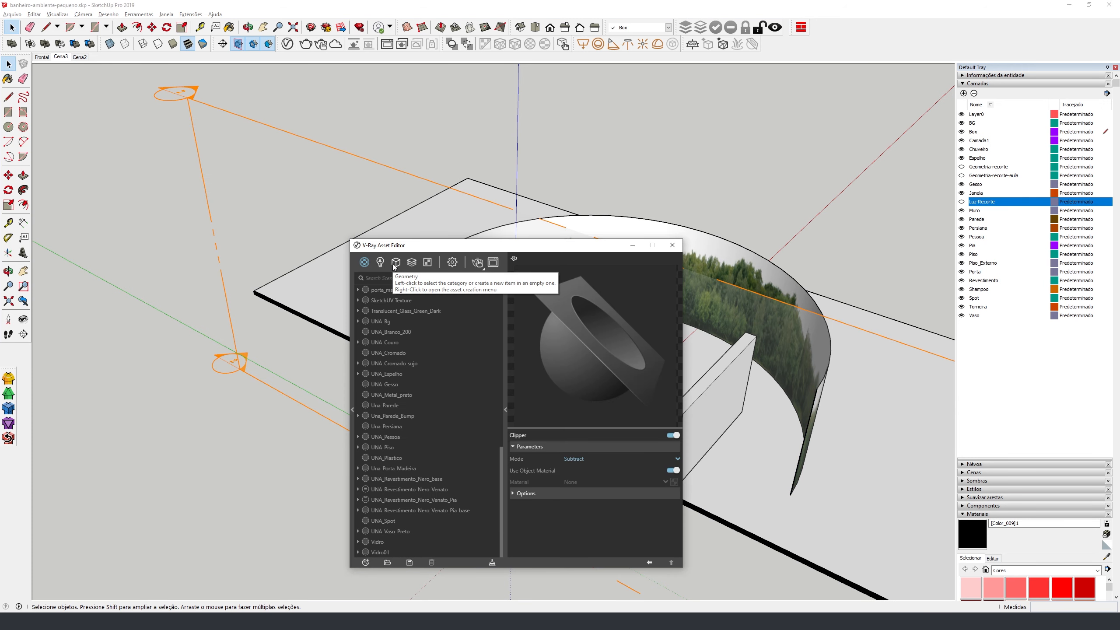
Show the section plane's clipper settings in the V-Ray Asset Editor and start an interactive render of the bathroom interior
{"action": "left_click", "coordinate": [395, 264]}
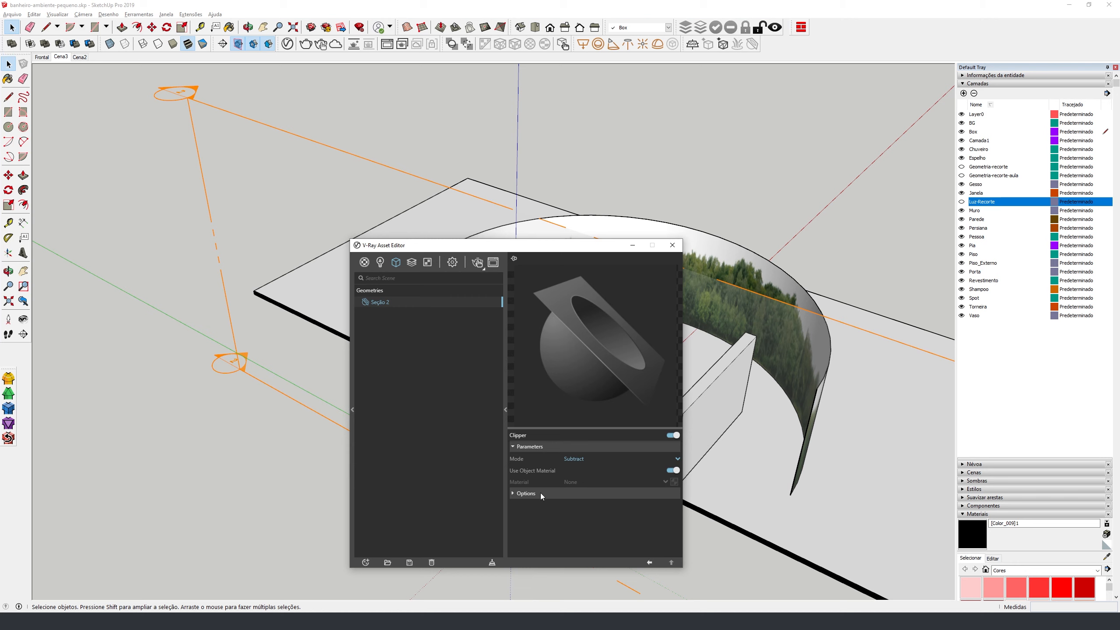
{"action": "left_click", "coordinate": [320, 44]}
{"action": "middle_click_drag", "start_coordinate": [380, 167], "coordinate": [253, 360]}
{"action": "middle_click_drag", "start_coordinate": [278, 416], "coordinate": [265, 410]}
{"action": "left_click_drag", "start_coordinate": [485, 100], "coordinate": [471, 42]}
{"action": "left_click", "coordinate": [419, 249]}
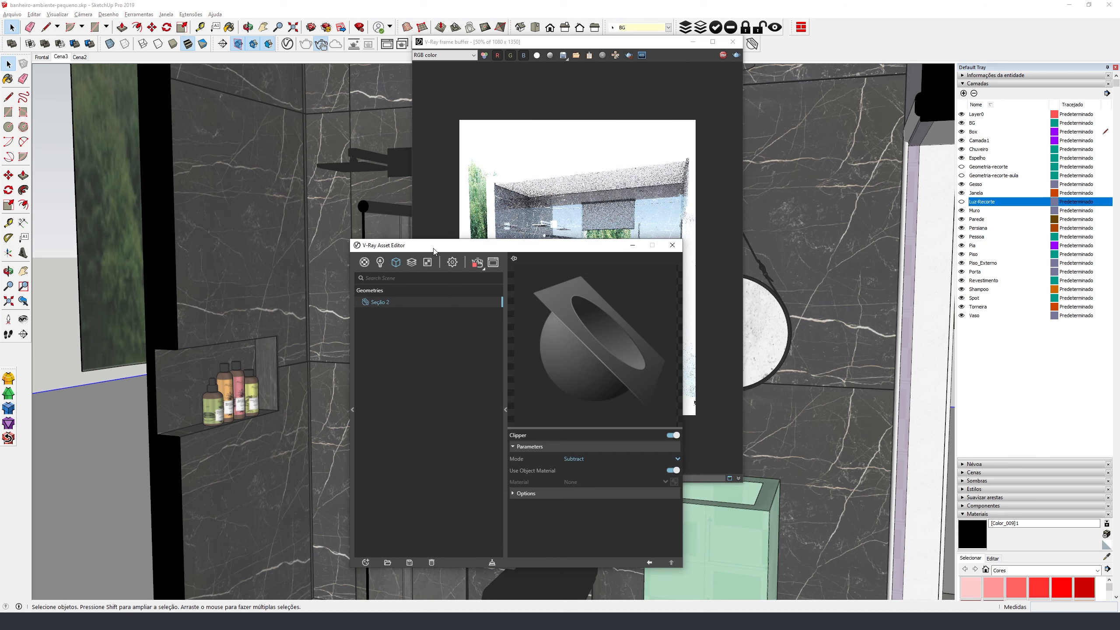
{"action": "left_click_drag", "start_coordinate": [421, 250], "coordinate": [409, 250]}
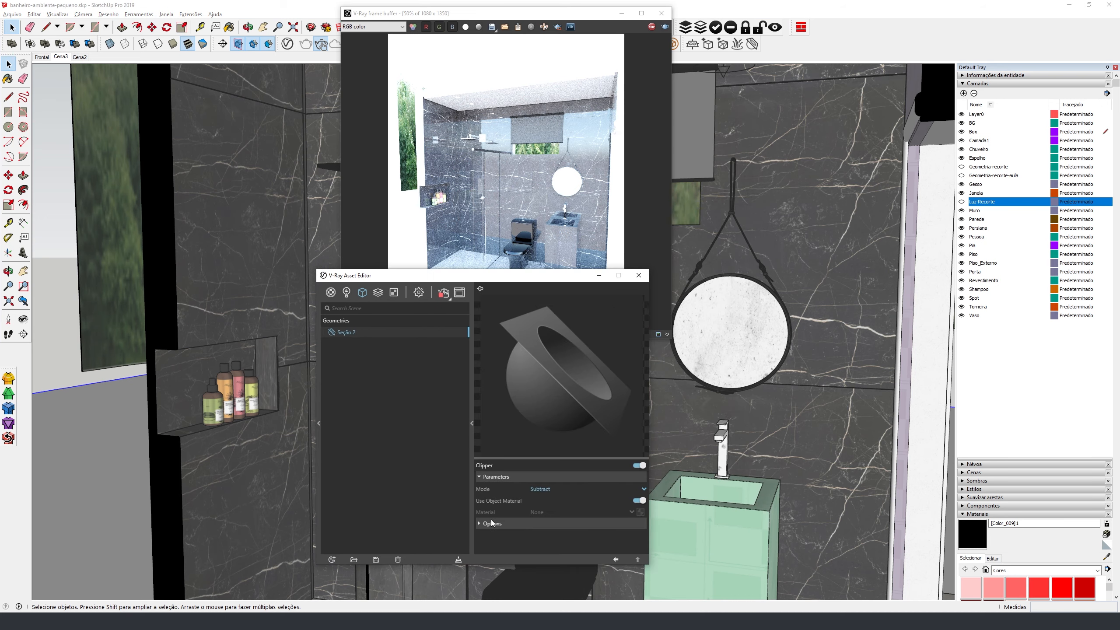
Keep the clipper's mode on Subtract, enable Camera Rays Only in its options, and inspect the render around the round mirror
{"action": "left_click", "coordinate": [538, 489]}
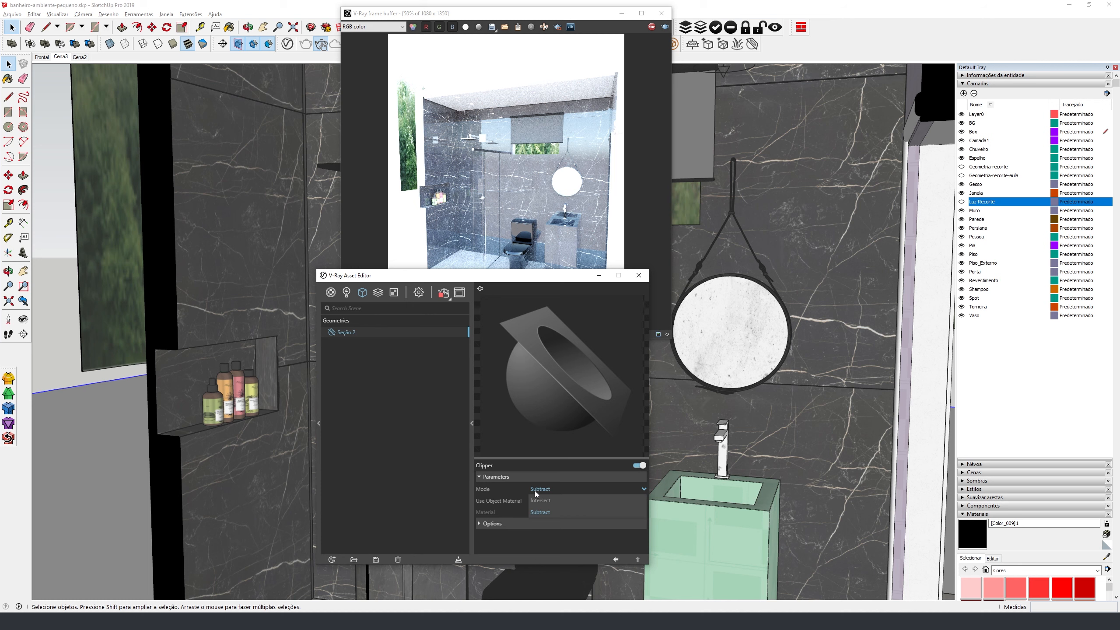
{"action": "left_click", "coordinate": [535, 490]}
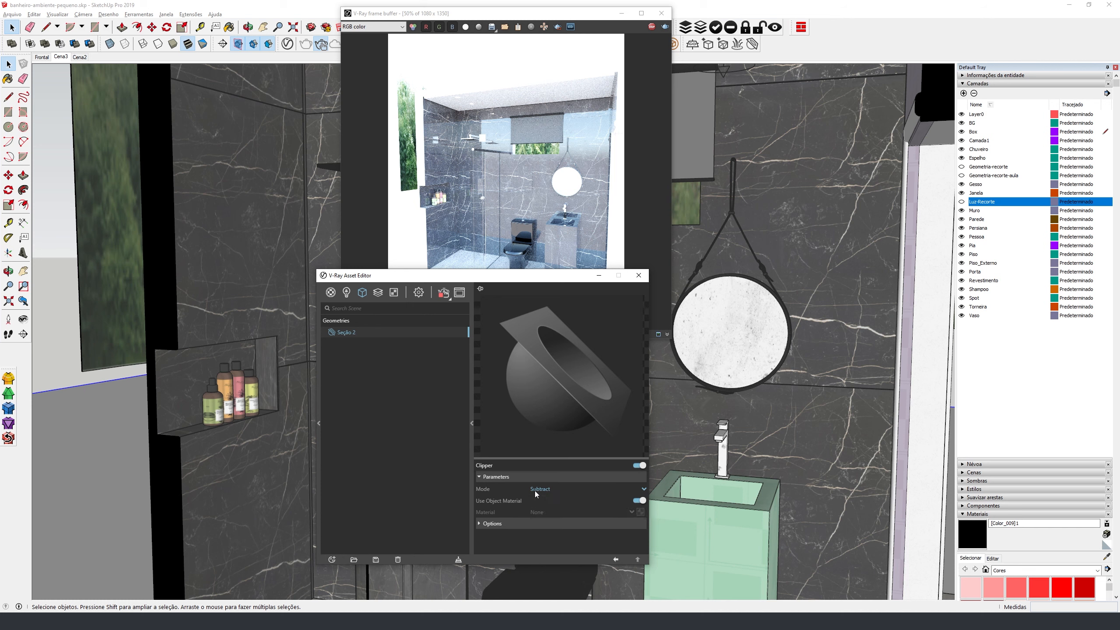
{"action": "left_click", "coordinate": [512, 524]}
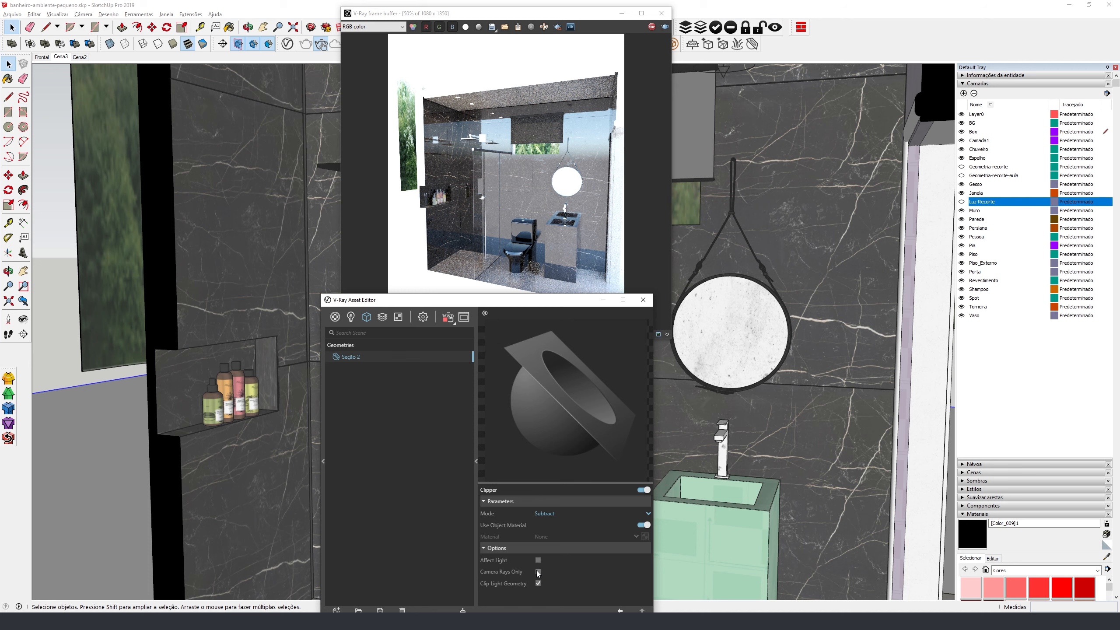
{"action": "left_click", "coordinate": [587, 183]}
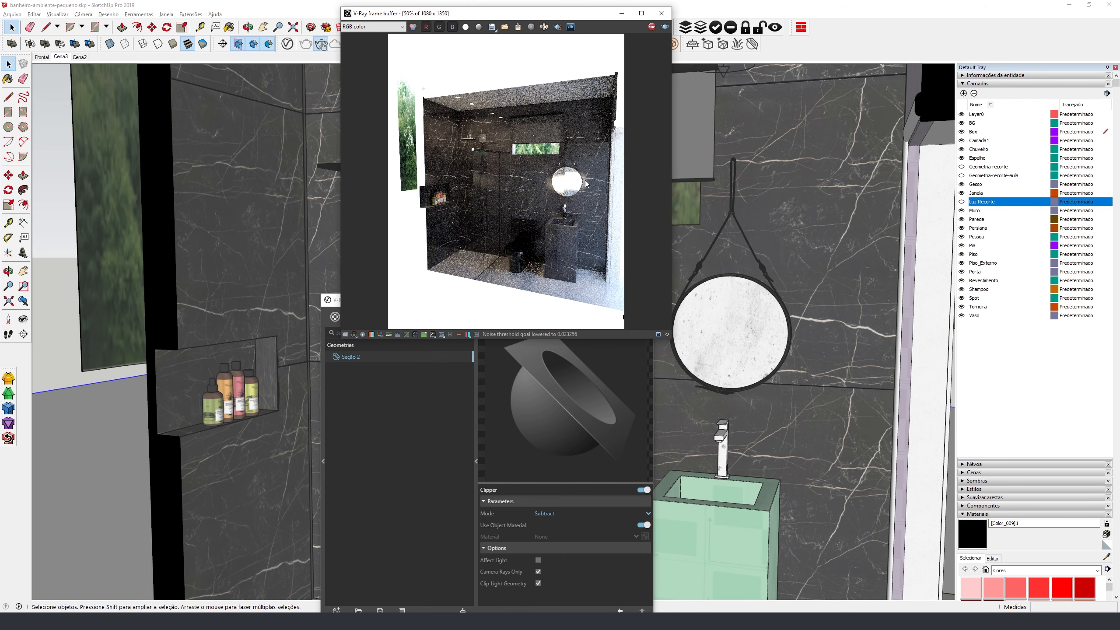
{"action": "double_click", "coordinate": [587, 184]}
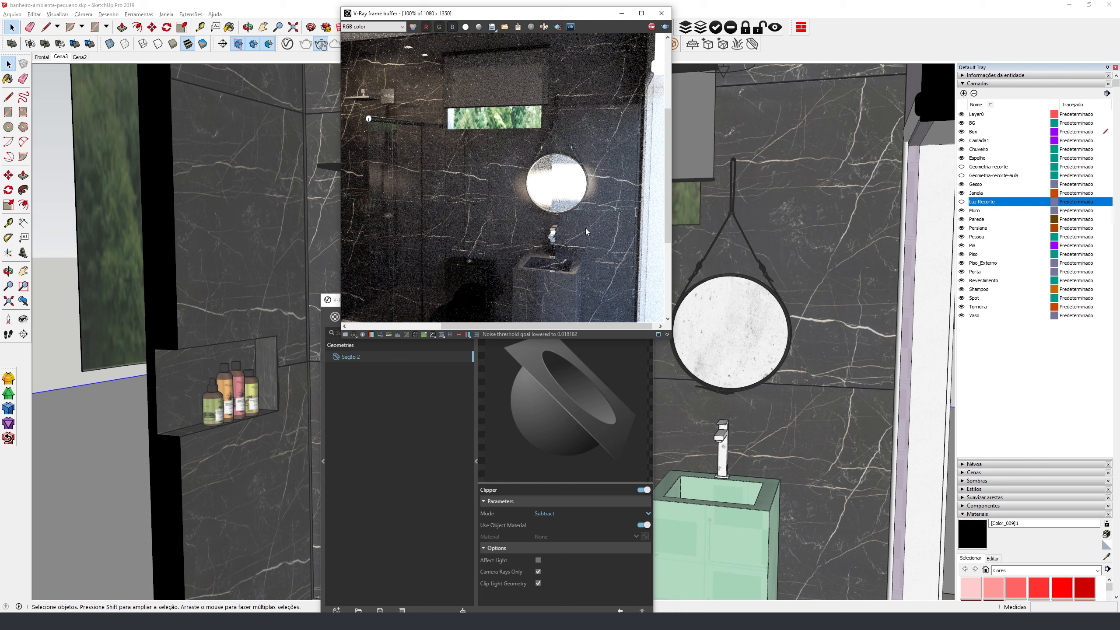
{"action": "scroll", "coordinate": [586, 227], "scroll_direction": "down", "scroll_amount": 2}
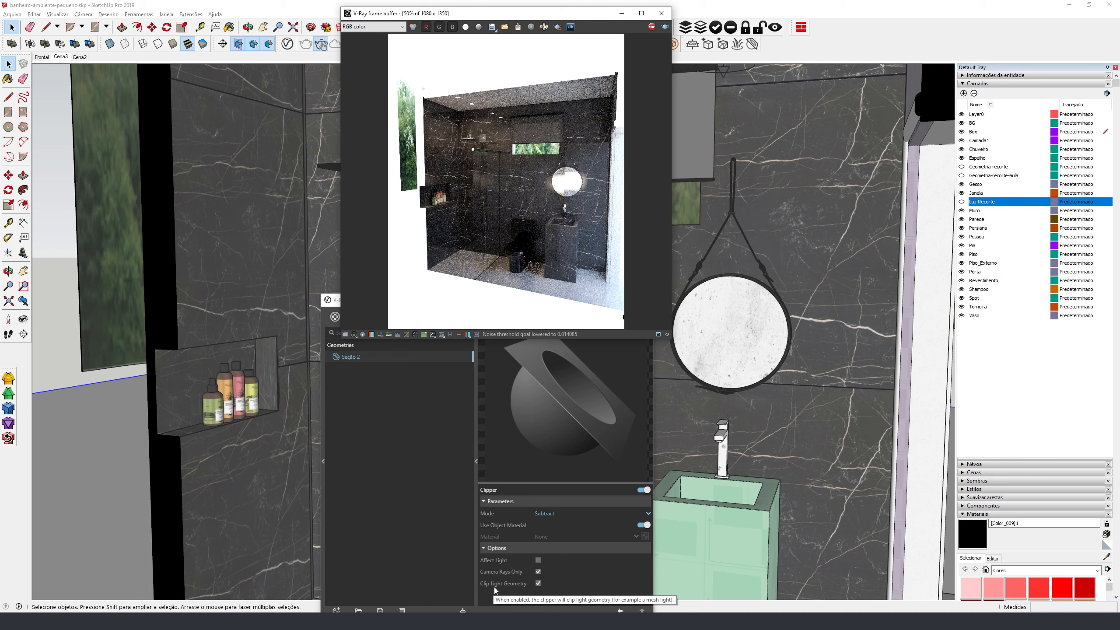
Make the Luz-Recorte layer visible and expand the Exposure correction of the render to examine the ceiling light opening
{"action": "left_click", "coordinate": [961, 201]}
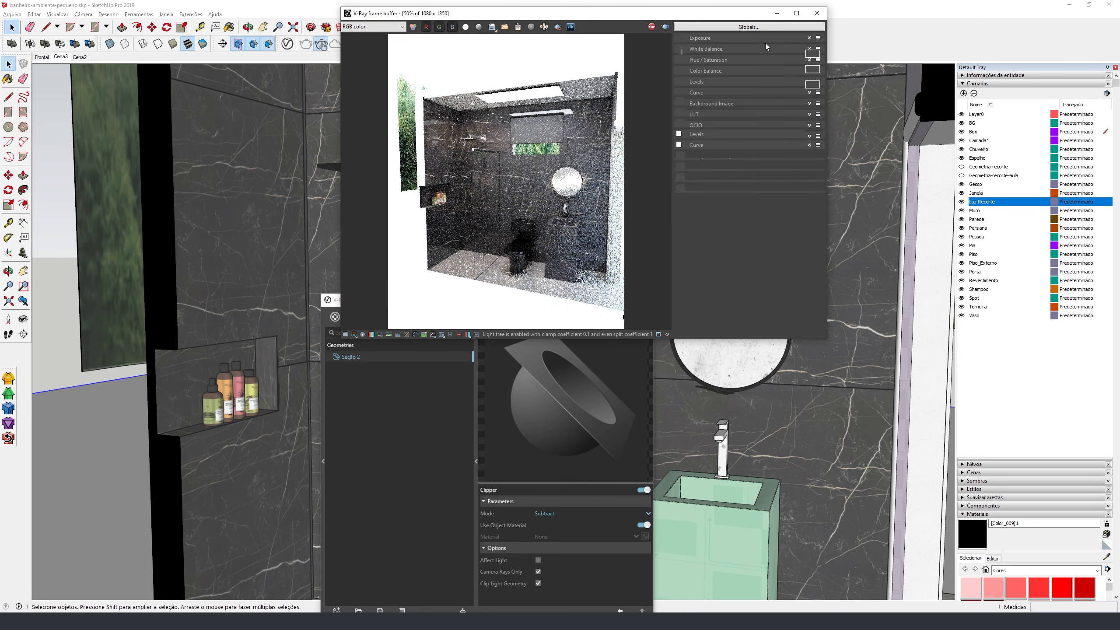
{"action": "left_click", "coordinate": [763, 39]}
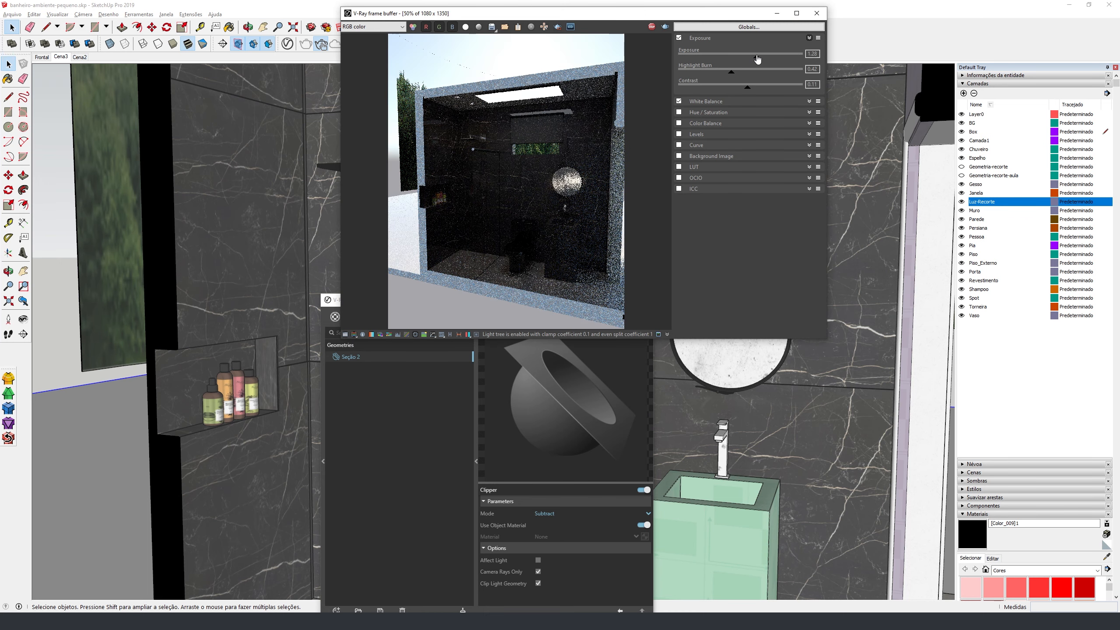
{"action": "double_click", "coordinate": [531, 90]}
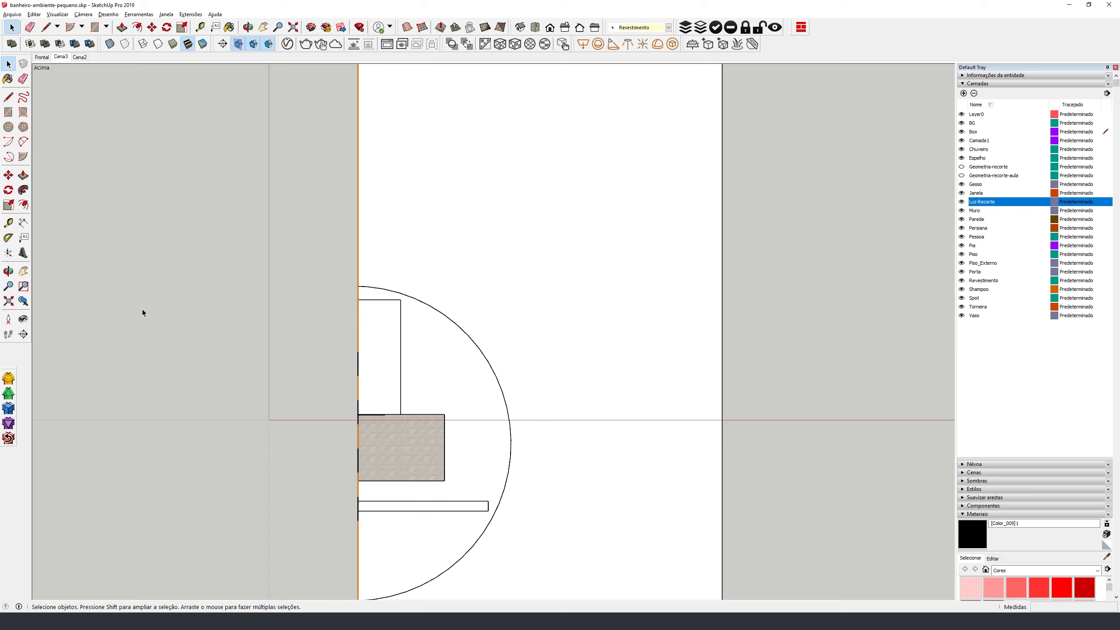
Turn on X-ray display and position the camera outside the section cut, aimed into the bathroom along the red axis
{"action": "left_click", "coordinate": [110, 44]}
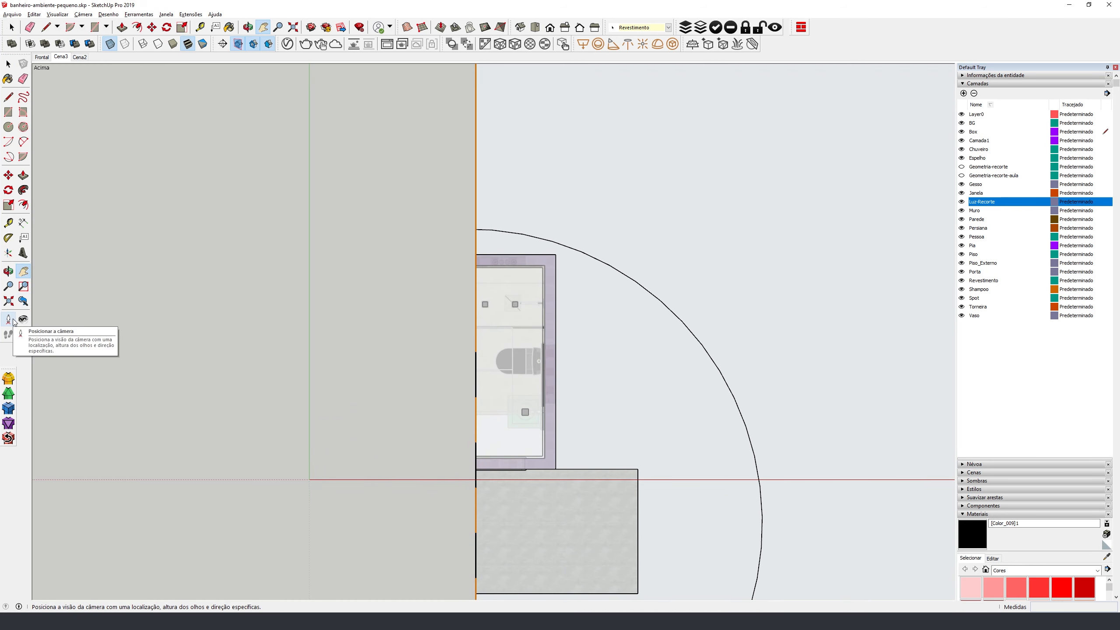
{"action": "left_click", "coordinate": [11, 319]}
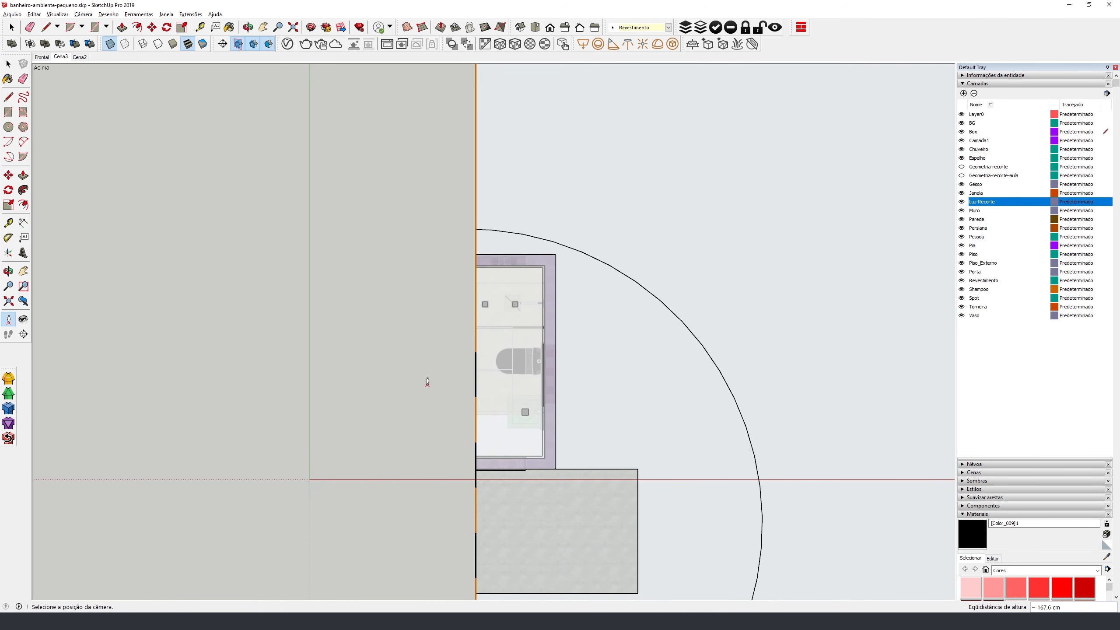
{"action": "left_click_drag", "start_coordinate": [432, 382], "coordinate": [459, 382]}
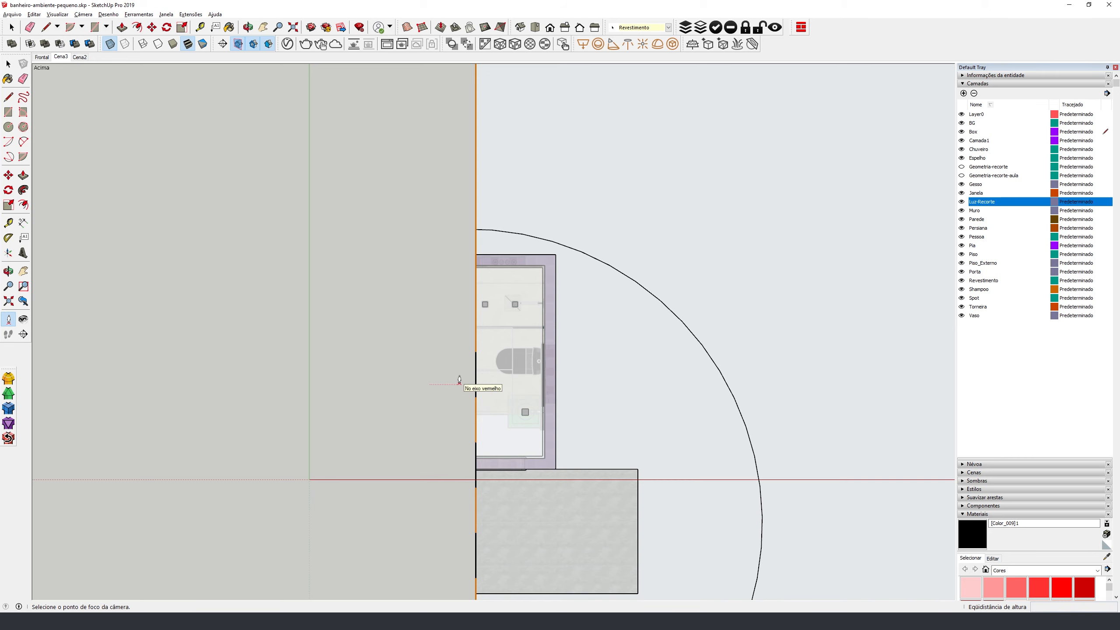
{"action": "left_click_drag", "start_coordinate": [459, 382], "coordinate": [461, 382]}
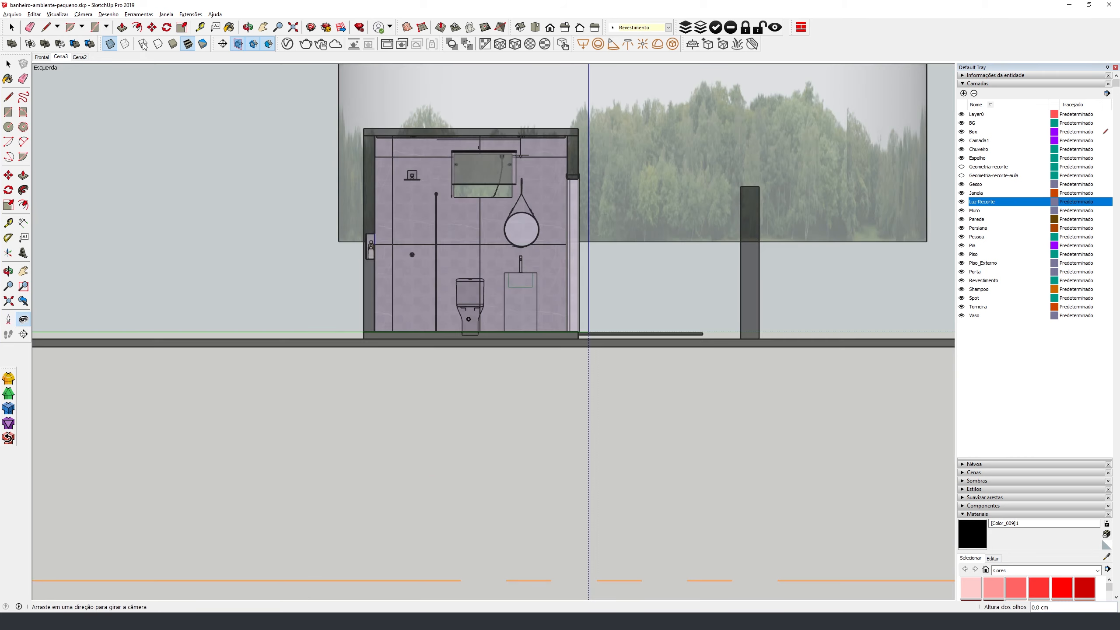
Switch the camera to two-point perspective and set the eye height to 130 cm
{"action": "left_click", "coordinate": [83, 14]}
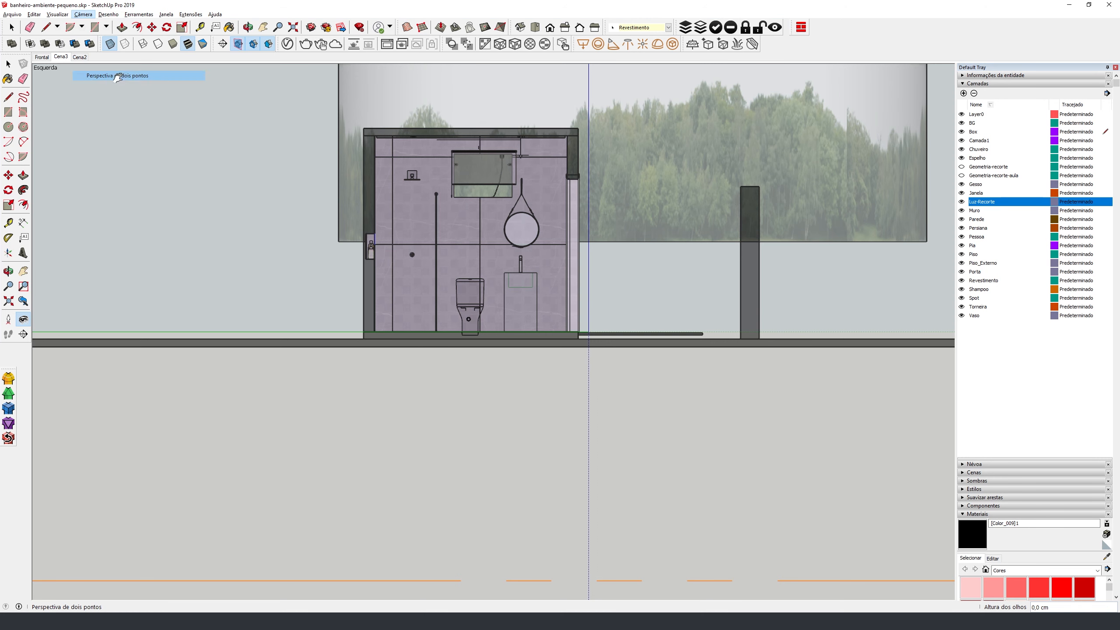
{"action": "left_click", "coordinate": [117, 75]}
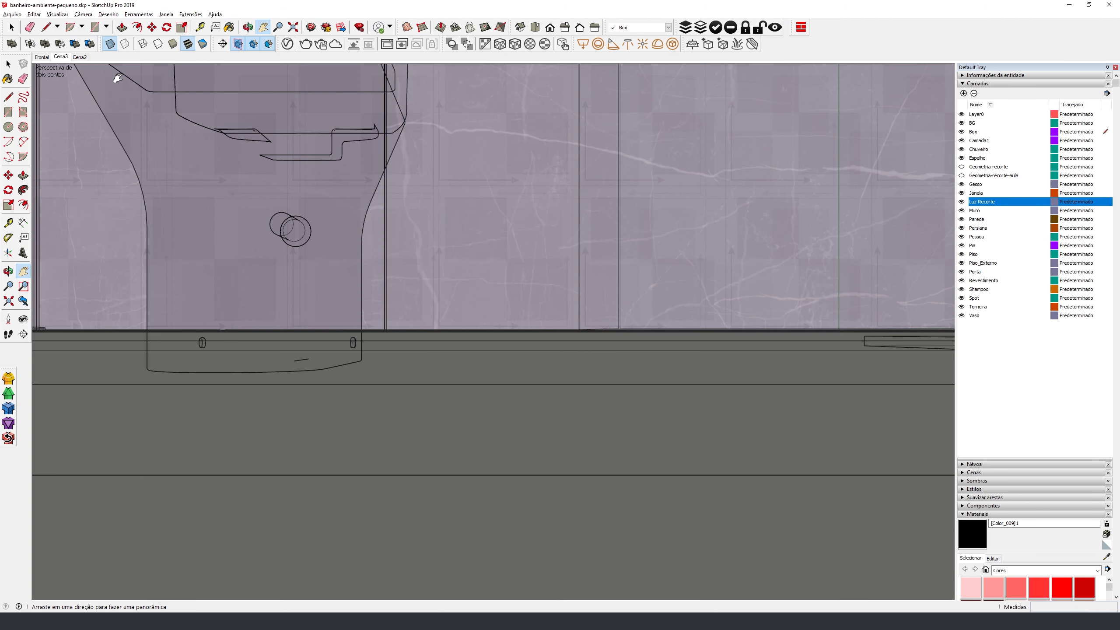
{"action": "left_click", "coordinate": [25, 320]}
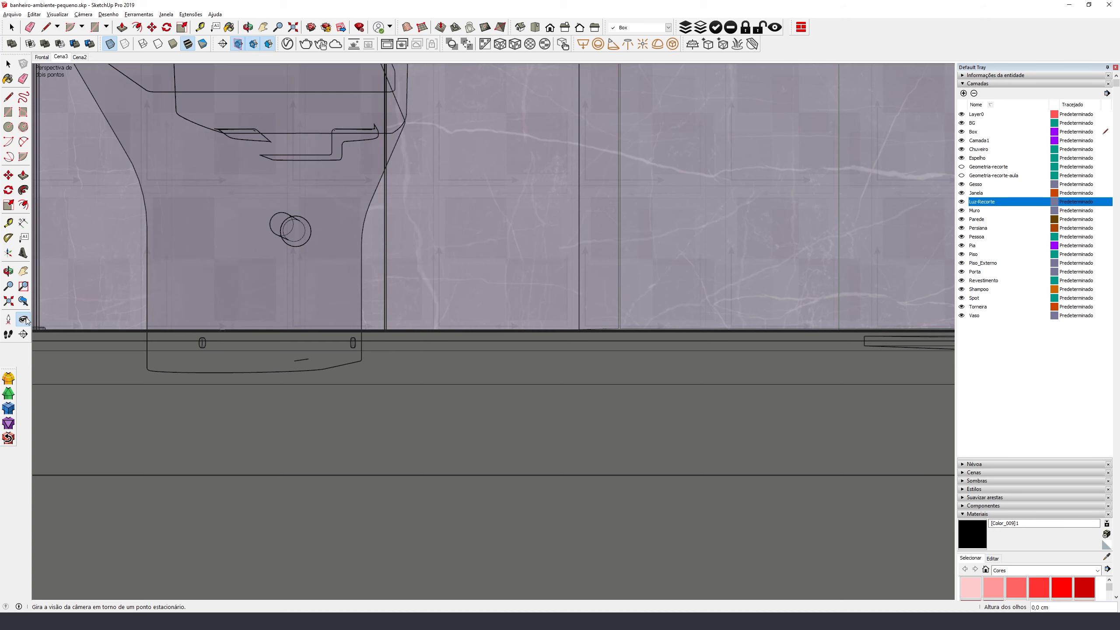
{"action": "type", "text": "130"}
{"action": "key", "text": "Return"}
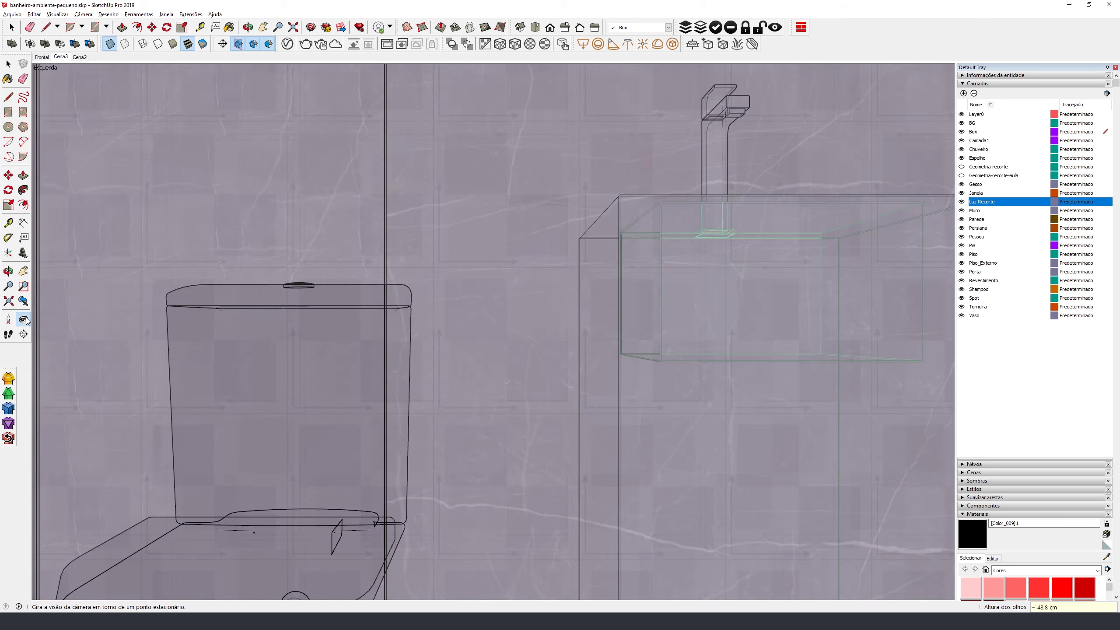
Turn on Safe Frame in the V-Ray render output settings
{"action": "left_click", "coordinate": [287, 43]}
{"action": "left_click", "coordinate": [413, 271]}
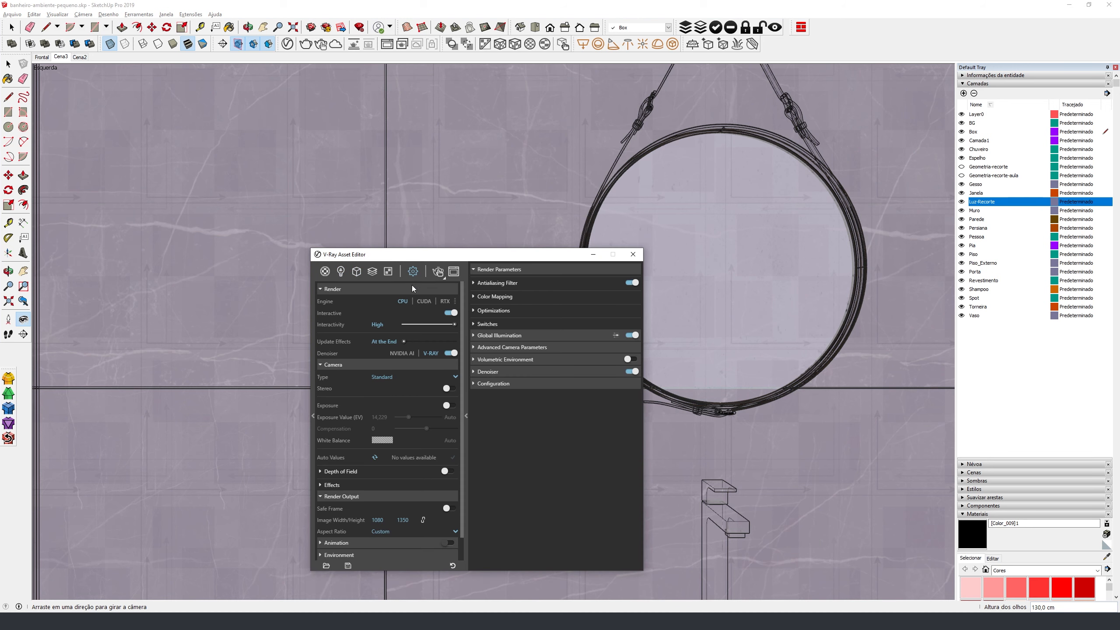
{"action": "scroll", "coordinate": [392, 495], "scroll_direction": "down", "scroll_amount": 1}
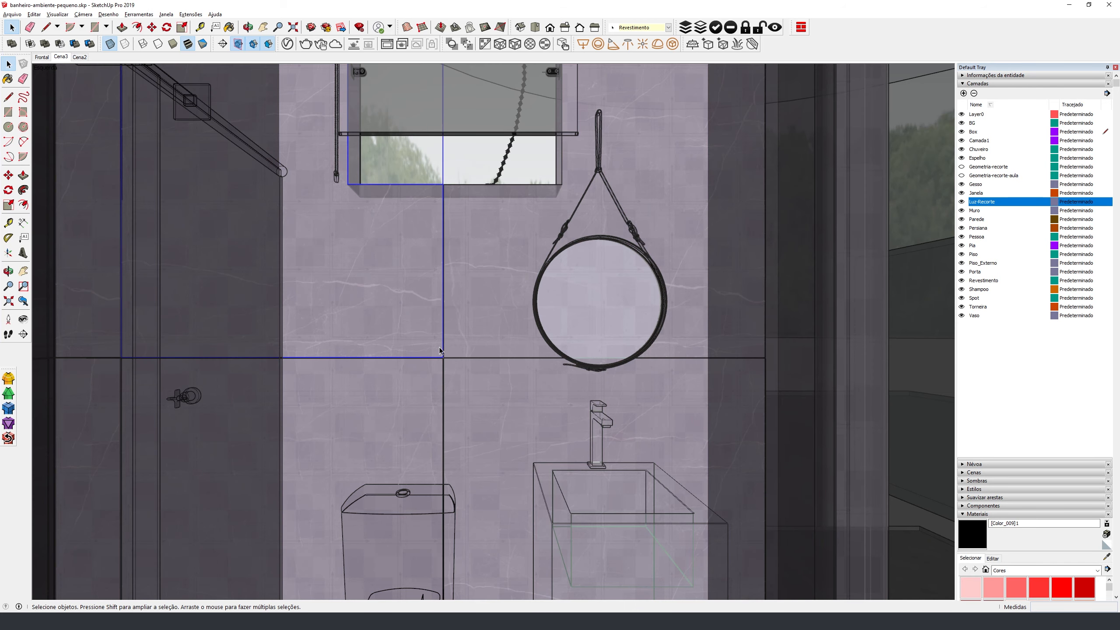
Set the camera's focal length to 30 mm after trying 33 mm
{"action": "key", "text": "z"}
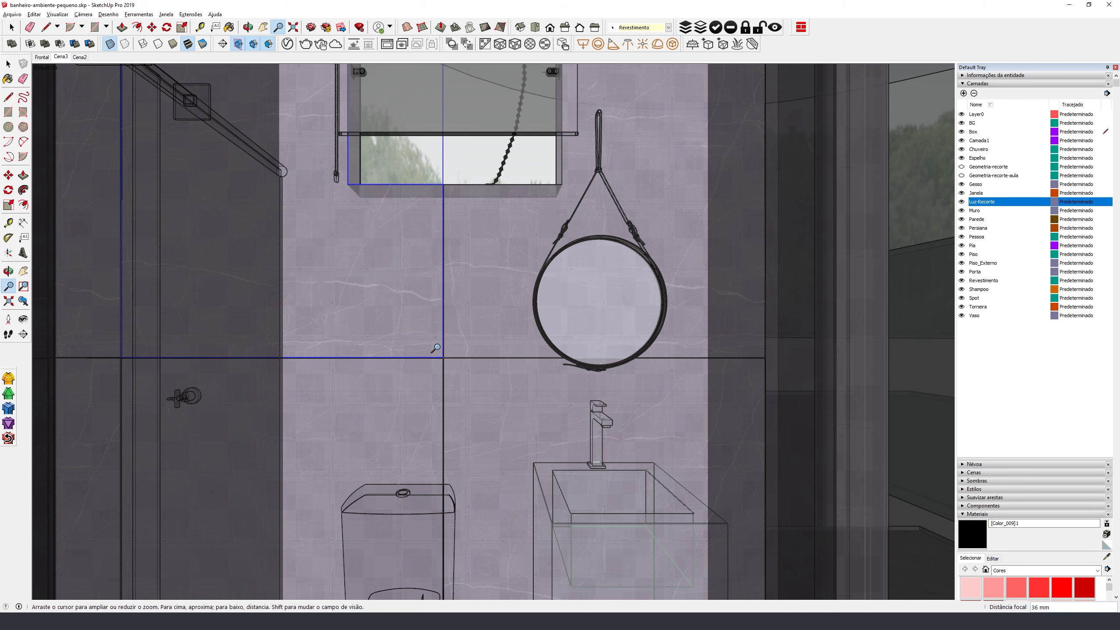
{"action": "type", "text": "33"}
{"action": "key", "text": "Return"}
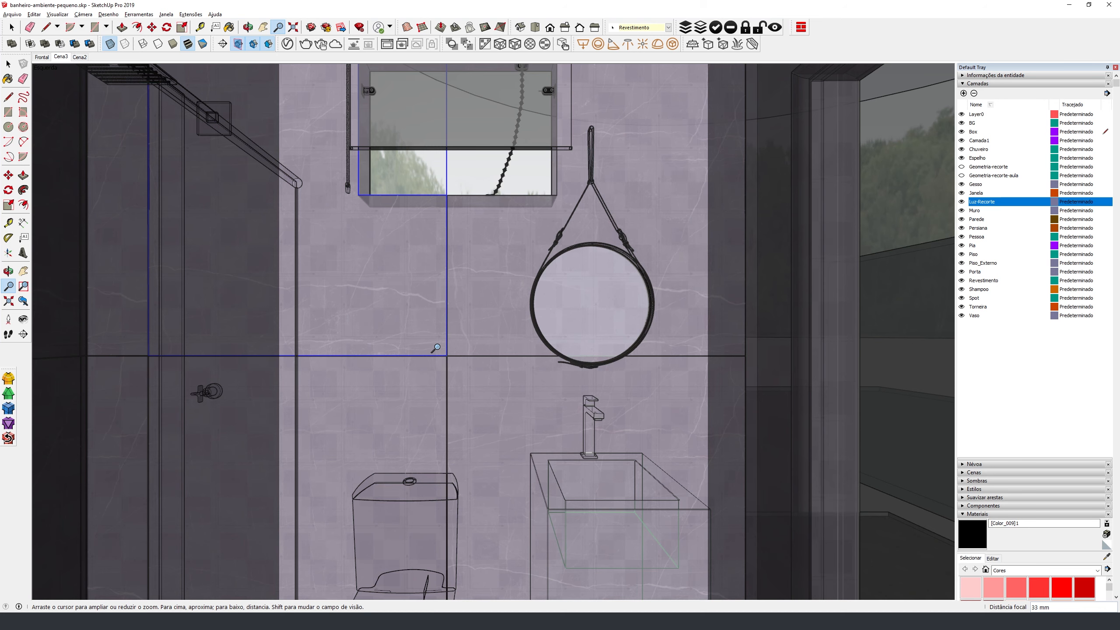
{"action": "type", "text": "30"}
{"action": "key", "text": "Return"}
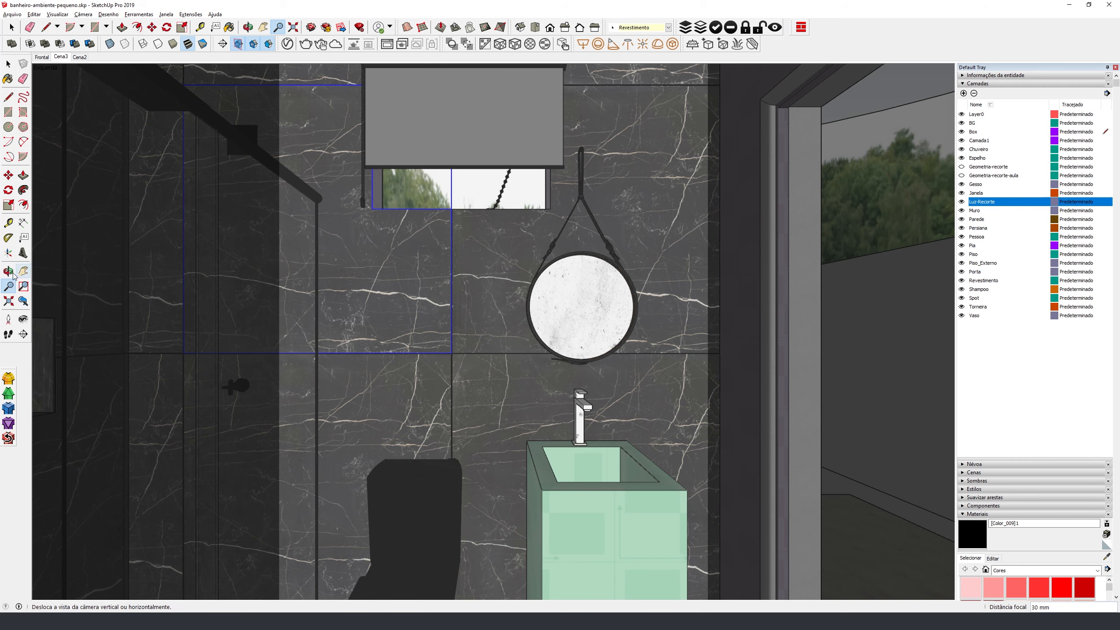
Reframe the camera view so the whole cut-open bathroom, from ceiling to floor, is centred within the safe frame
{"action": "left_click_drag", "start_coordinate": [508, 351], "coordinate": [540, 466]}
{"action": "left_click_drag", "start_coordinate": [561, 254], "coordinate": [564, 311]}
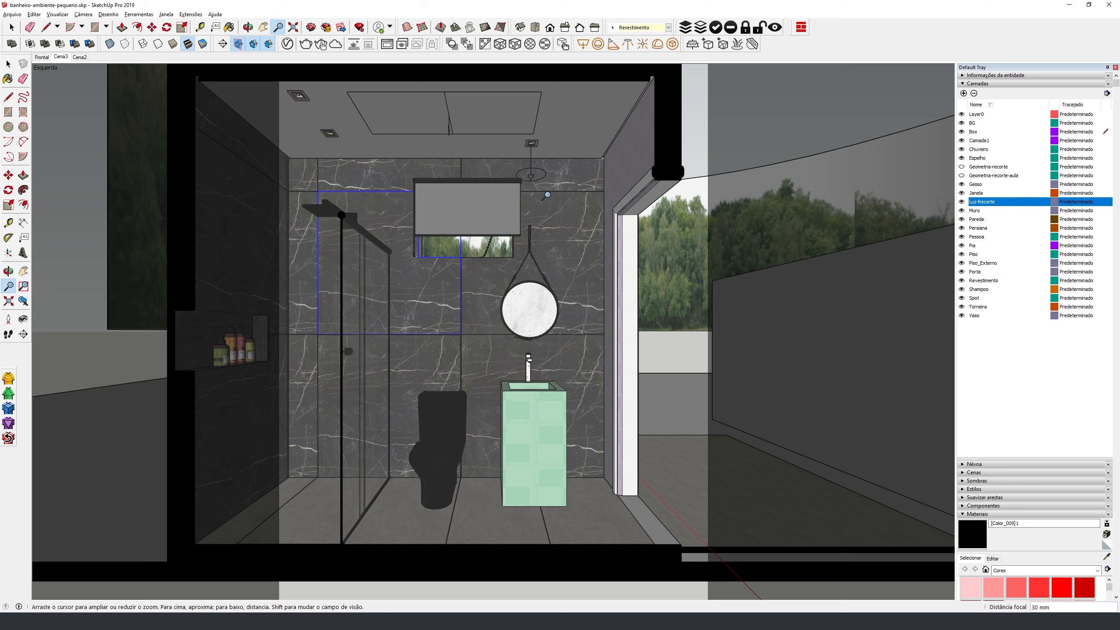
{"action": "key", "text": "h"}
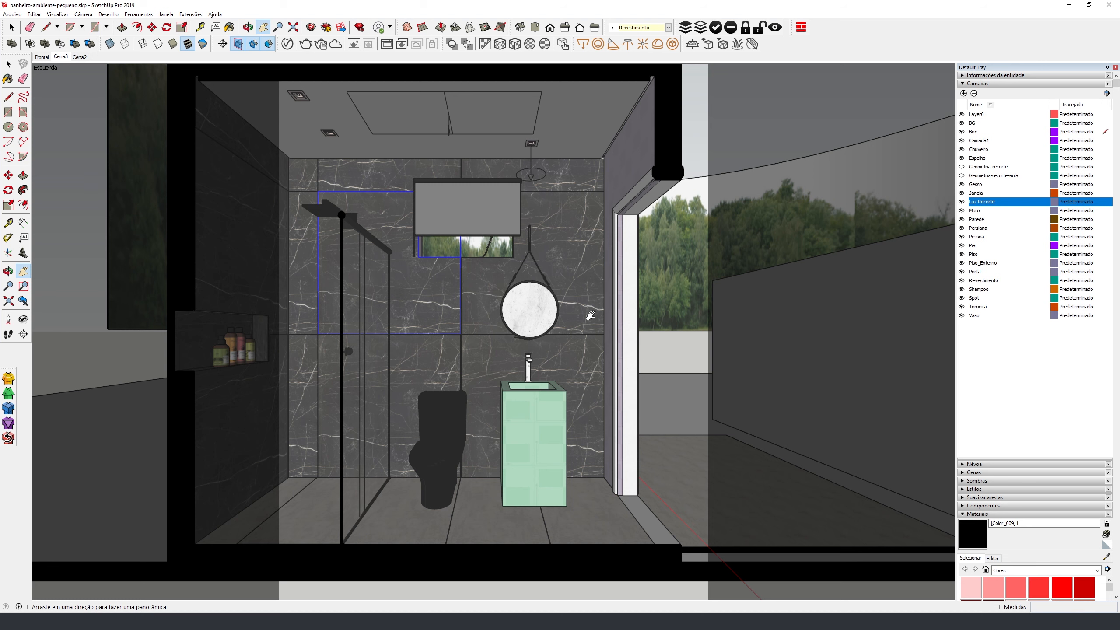
{"action": "left_click_drag", "start_coordinate": [580, 336], "coordinate": [625, 344]}
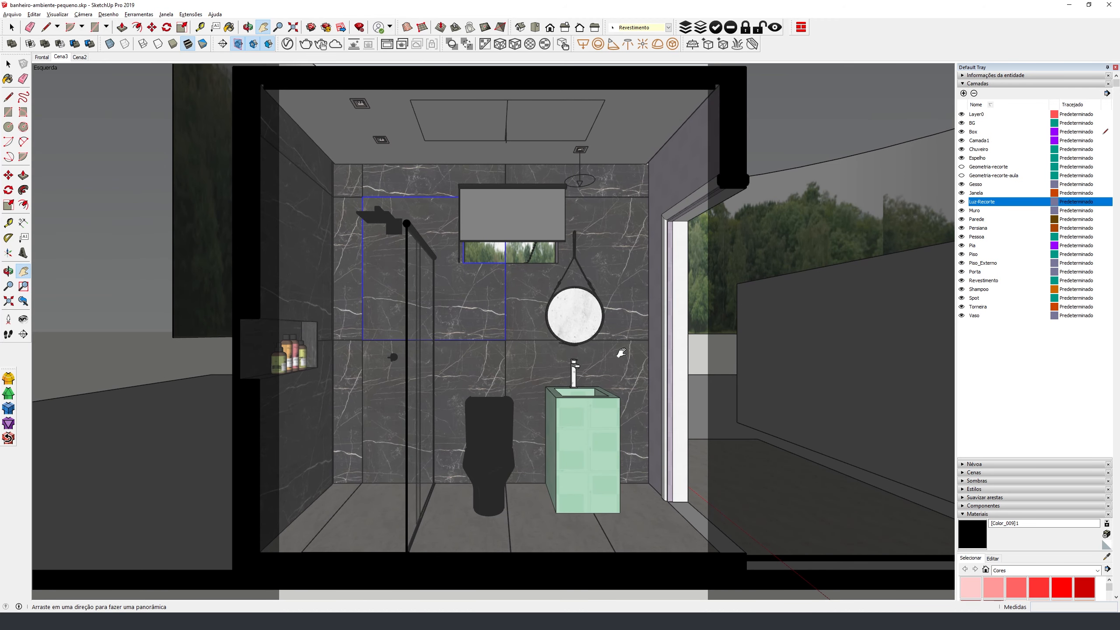
Hide the Luz-Recorte layer in the bathroom scene
{"action": "key", "text": "space"}
{"action": "scroll", "coordinate": [622, 349], "scroll_direction": "up", "scroll_amount": 3}
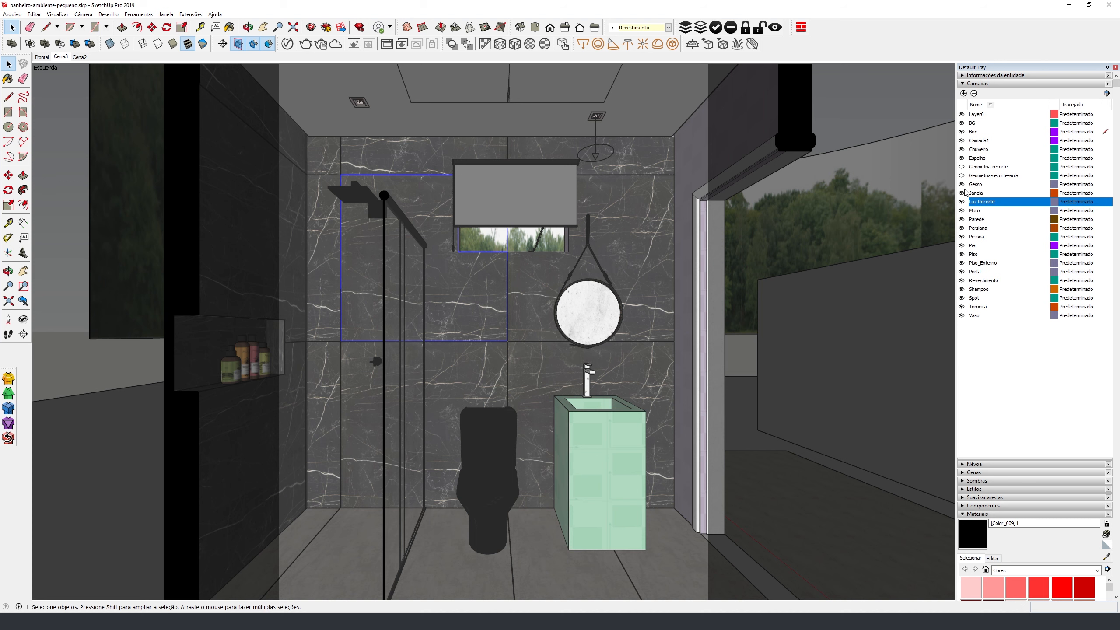
{"action": "left_click", "coordinate": [962, 201]}
{"action": "key", "text": "h"}
{"action": "left_click_drag", "start_coordinate": [517, 313], "coordinate": [469, 304]}
{"action": "key", "text": "z"}
{"action": "left_click_drag", "start_coordinate": [499, 415], "coordinate": [413, 366]}
{"action": "left_click", "coordinate": [311, 43]}
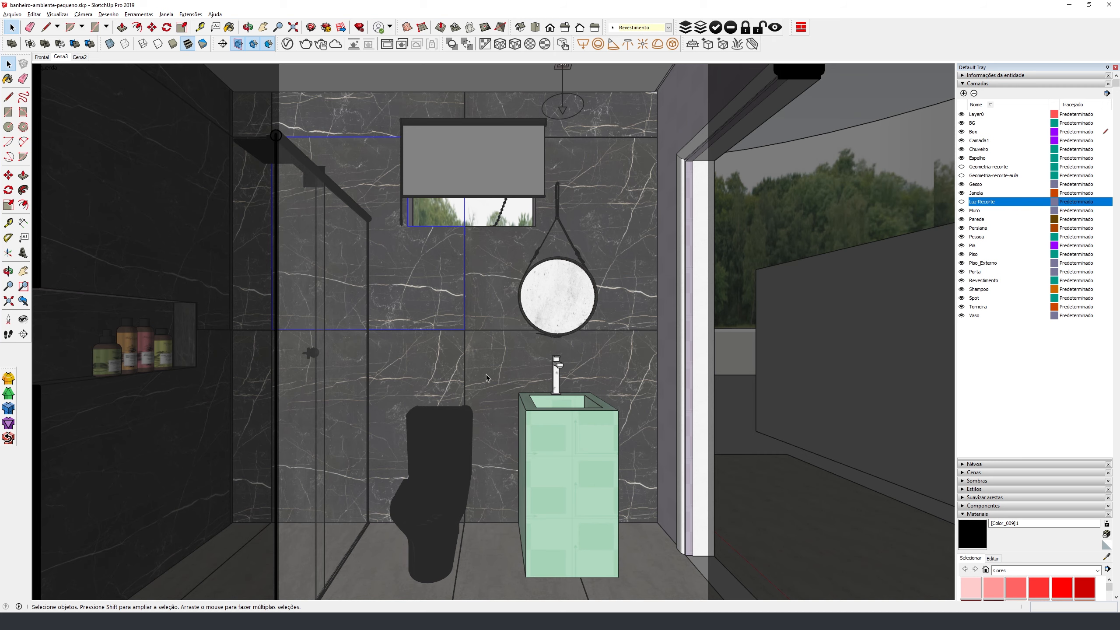
Select the box on the Geometria-recorte-aula layer that overlaps the bathroom and convert it into a V-Ray Mesh Clipper
{"action": "scroll", "coordinate": [487, 374], "scroll_direction": "down", "scroll_amount": 6}
{"action": "left_click", "coordinate": [489, 109]}
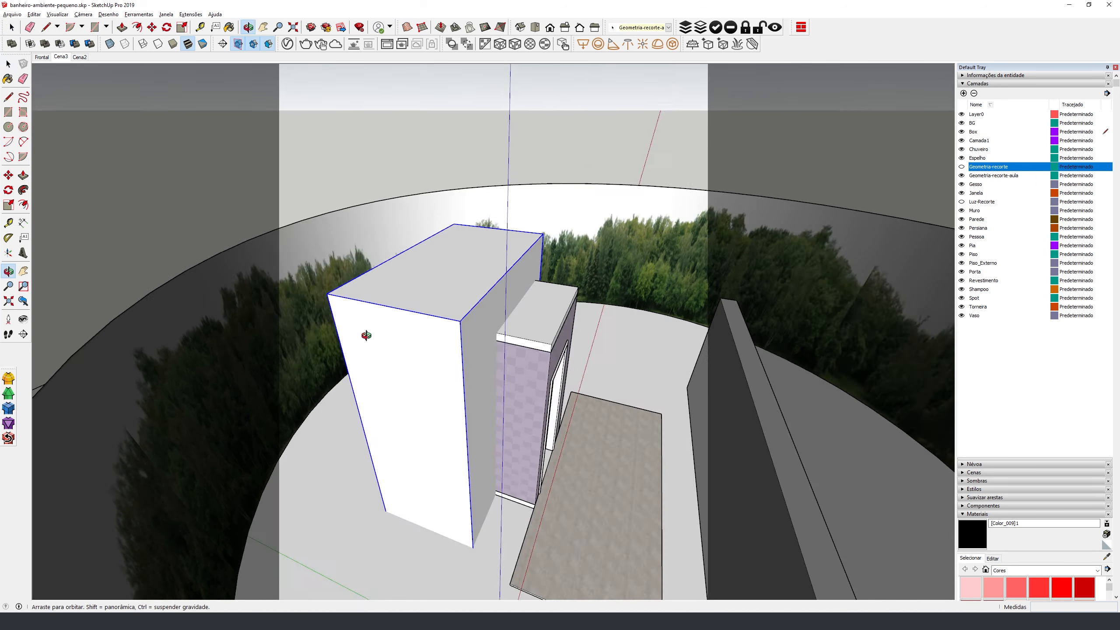
{"action": "middle_click_drag", "start_coordinate": [366, 333], "coordinate": [458, 413]}
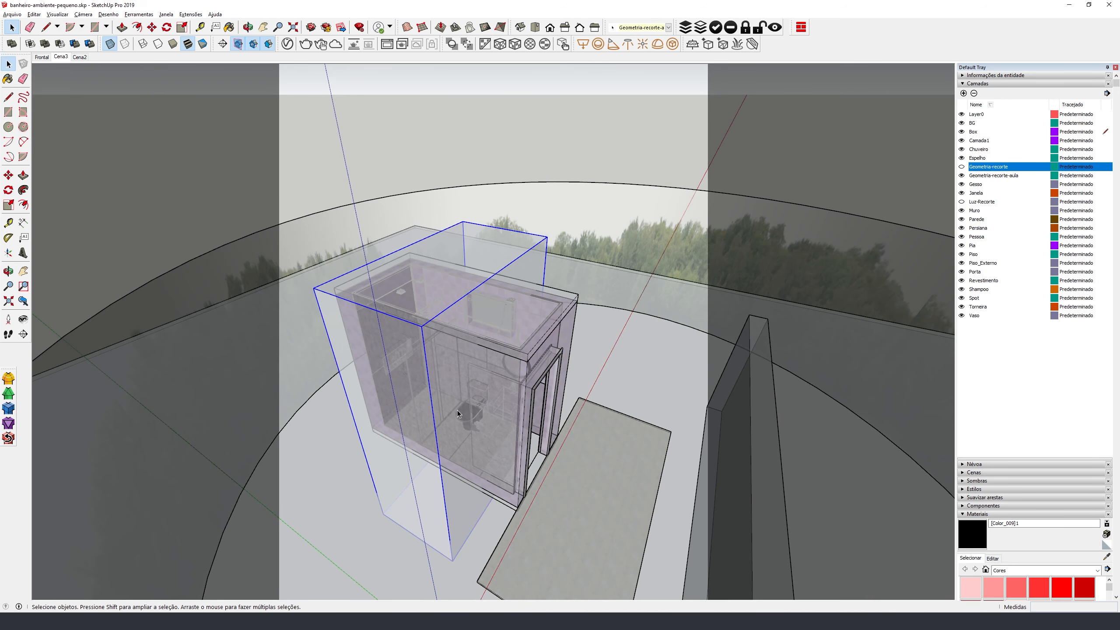
{"action": "key", "text": "x"}
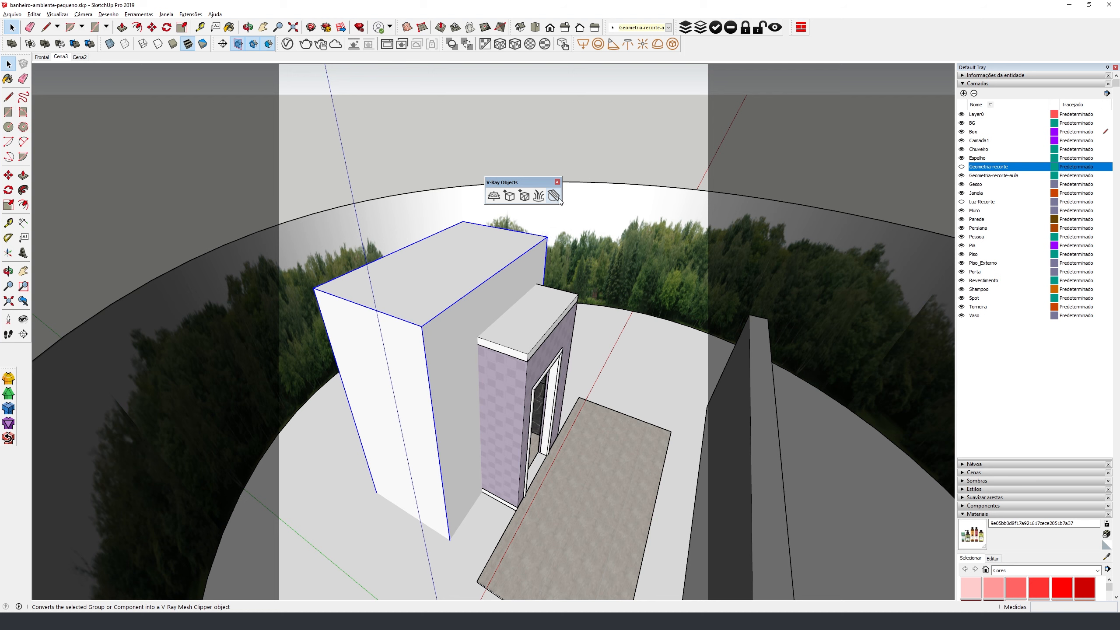
{"action": "left_click", "coordinate": [557, 198]}
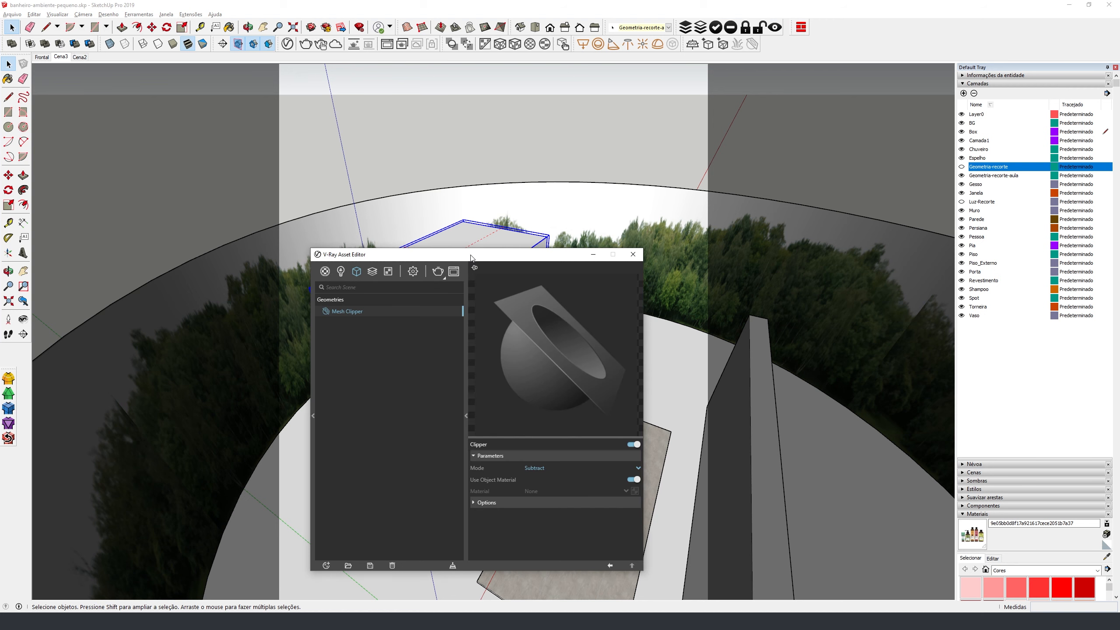
Add a plain Clipper geometry in the V-Ray Asset Editor and delete it again
{"action": "right_click", "coordinate": [358, 274]}
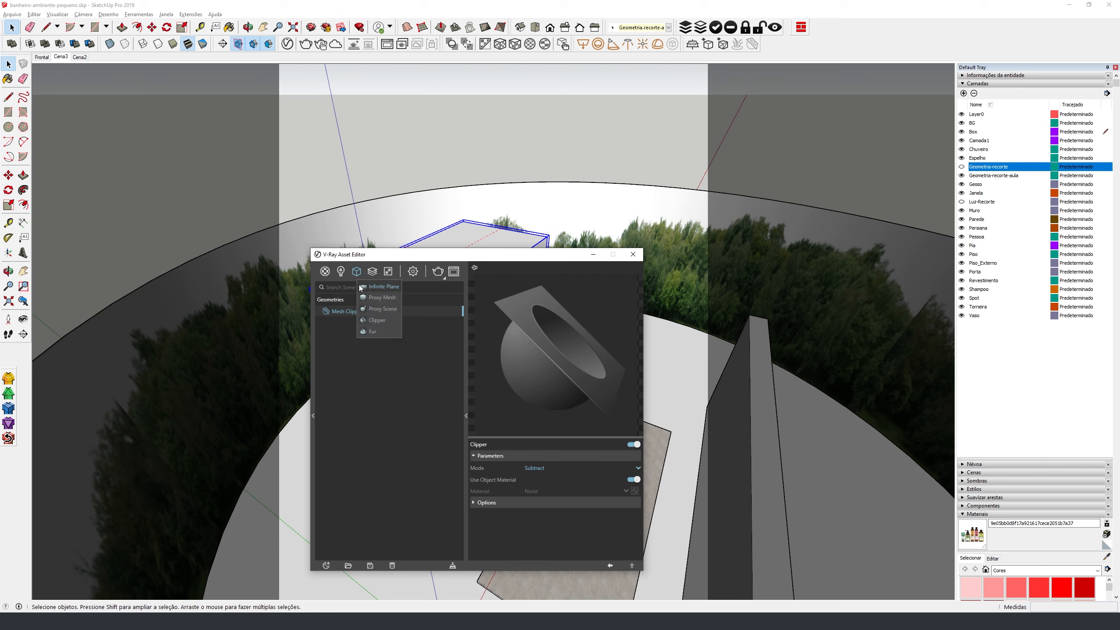
{"action": "left_click", "coordinate": [376, 321]}
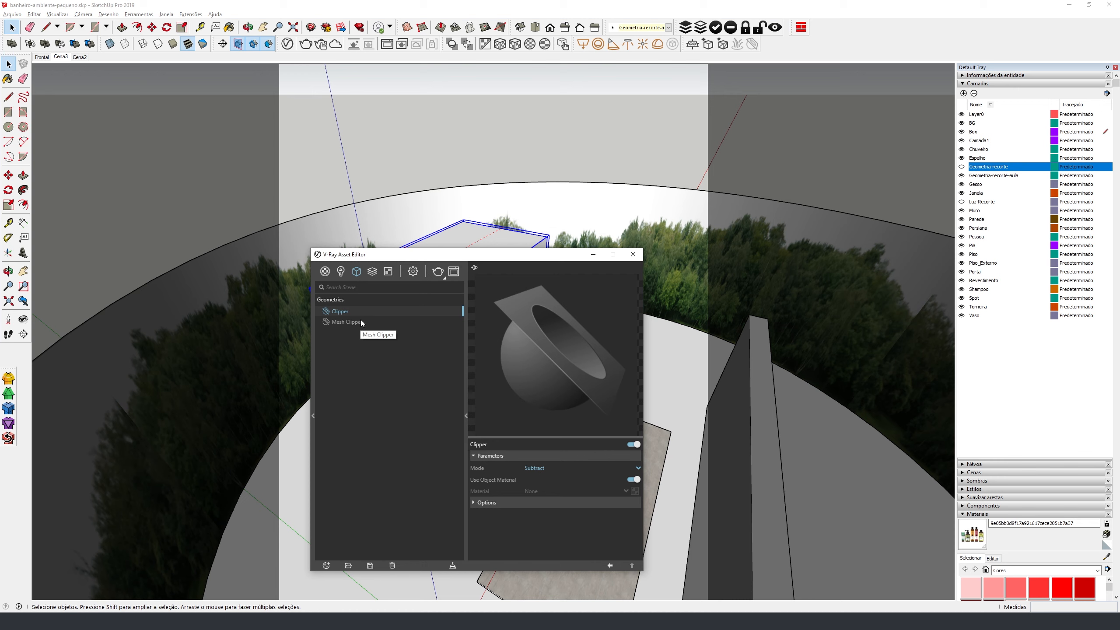
{"action": "left_click", "coordinate": [392, 566]}
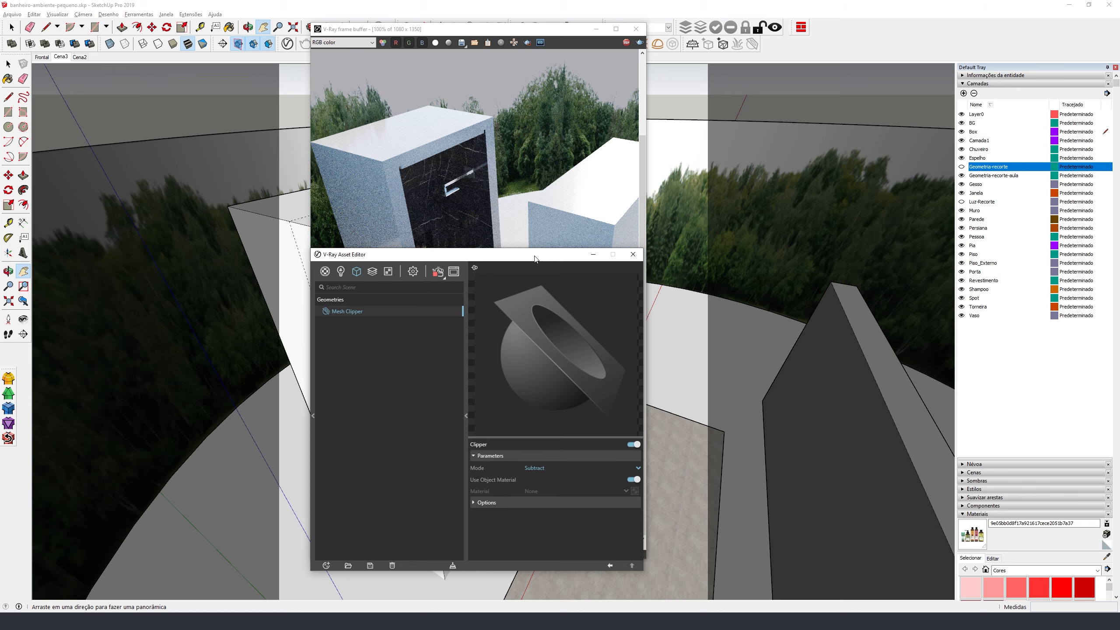
Set the Mesh Clipper's mode to Intersect and inspect the cut bathroom in the interactive render
{"action": "left_click_drag", "start_coordinate": [534, 259], "coordinate": [557, 317]}
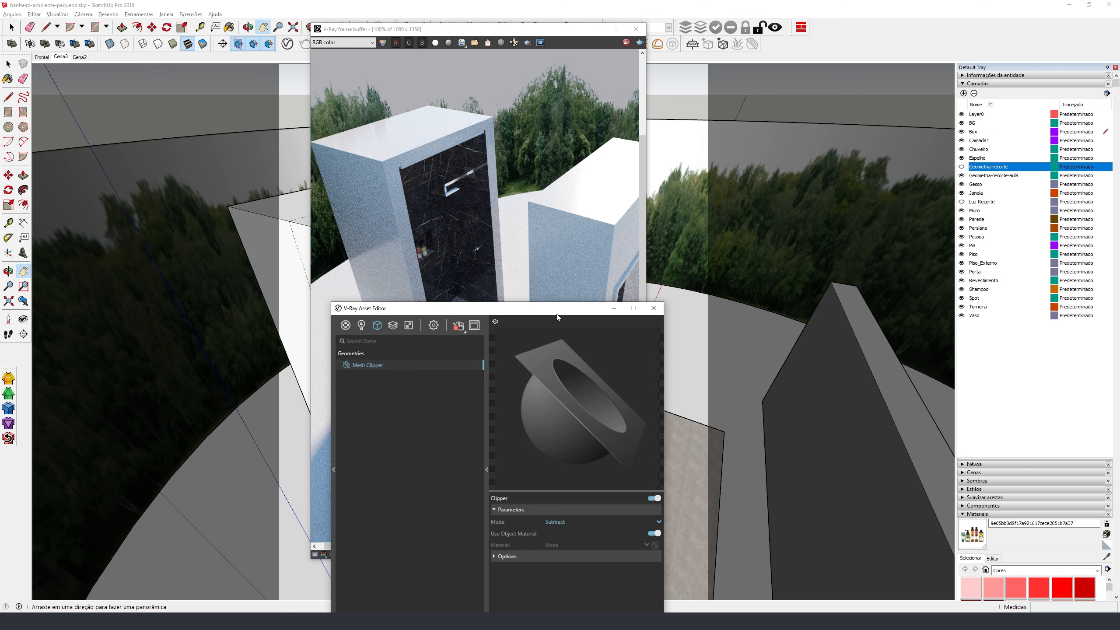
{"action": "left_click", "coordinate": [557, 520]}
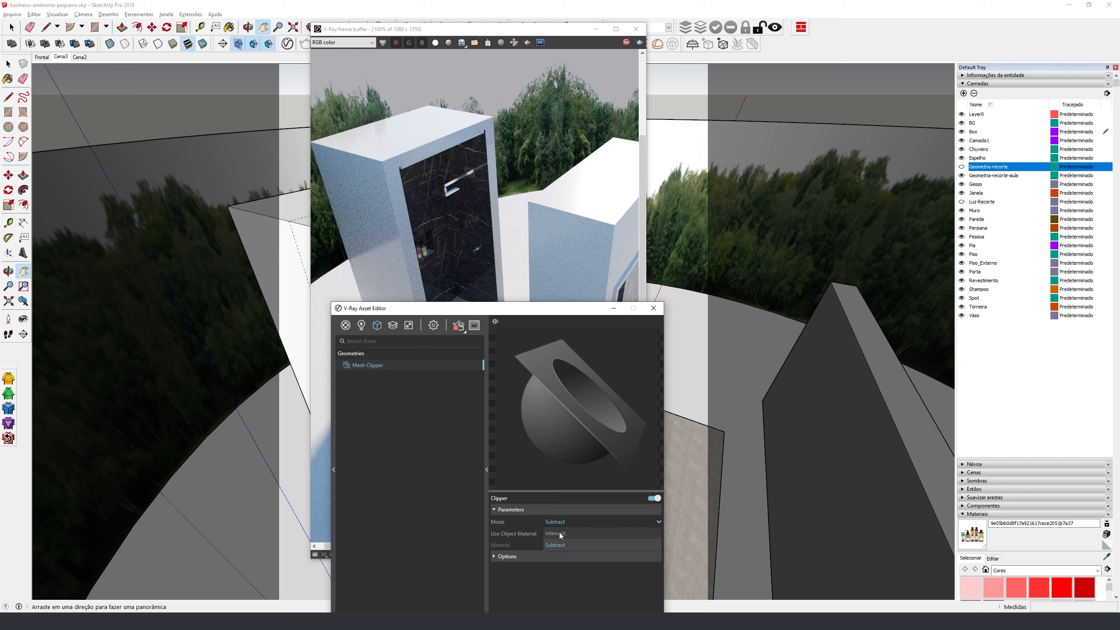
{"action": "left_click", "coordinate": [559, 532]}
{"action": "left_click_drag", "start_coordinate": [486, 308], "coordinate": [510, 424]}
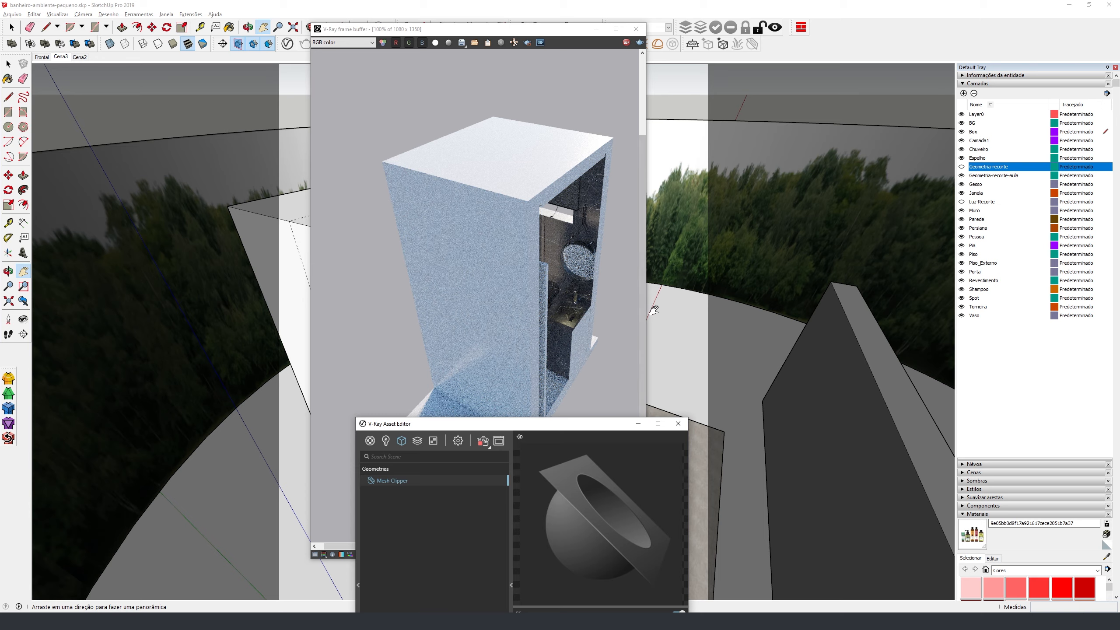
{"action": "scroll", "coordinate": [655, 309], "scroll_direction": "up", "scroll_amount": 2}
{"action": "mouse_move", "coordinate": [657, 315]}
{"action": "middle_mouse_down"}
{"action": "mouse_move", "coordinate": [608, 274]}
{"action": "mouse_move", "coordinate": [481, 228]}
{"action": "middle_mouse_up"}
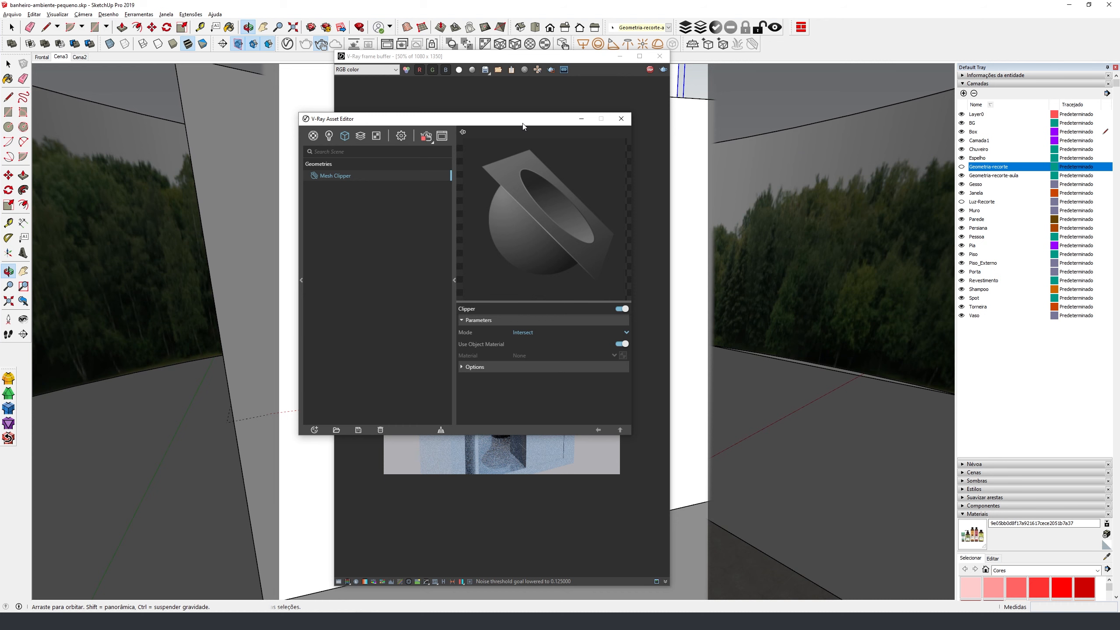
Try the Criarcomvoce_Cor_Preta material on the Mesh Clipper's cut faces with Use Object Material off, and turn that option back on
{"action": "left_click_drag", "start_coordinate": [523, 127], "coordinate": [514, 81]}
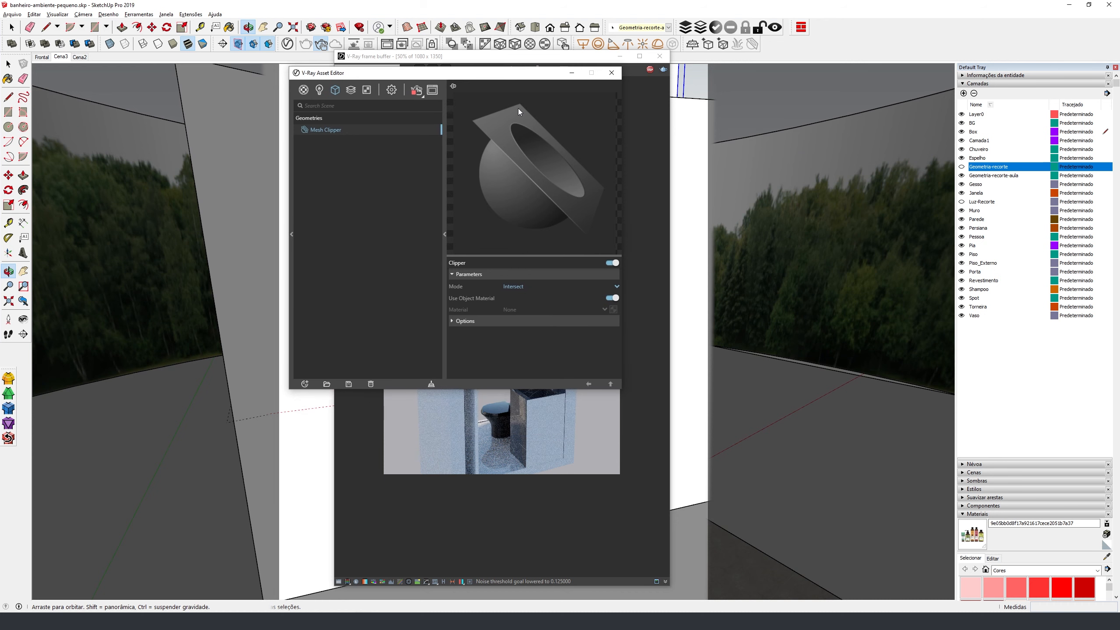
{"action": "left_click", "coordinate": [611, 298]}
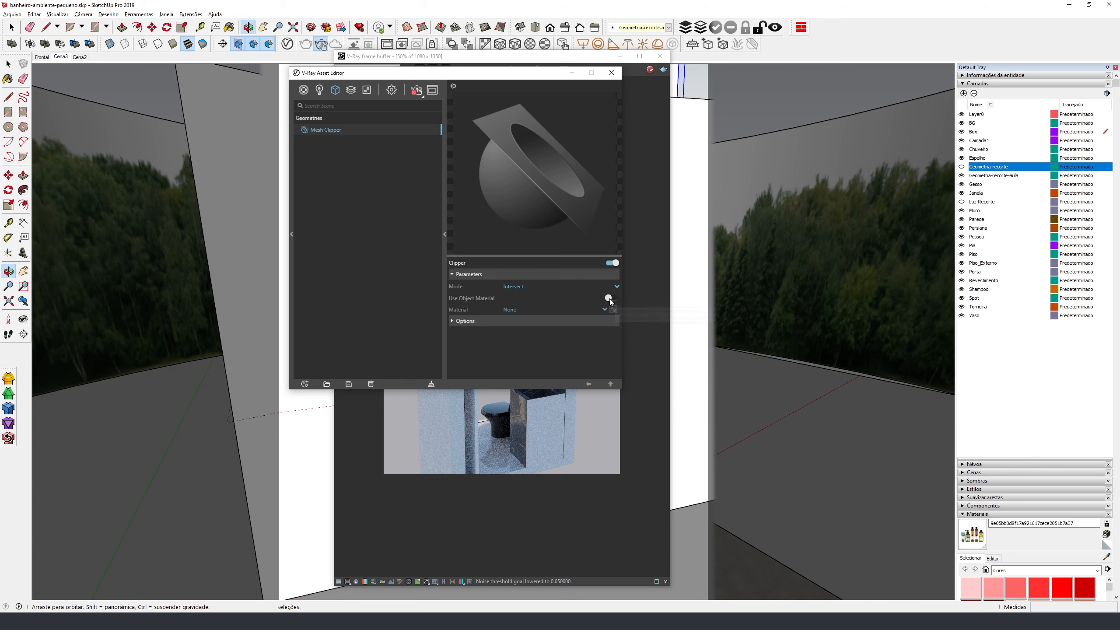
{"action": "left_click", "coordinate": [608, 310]}
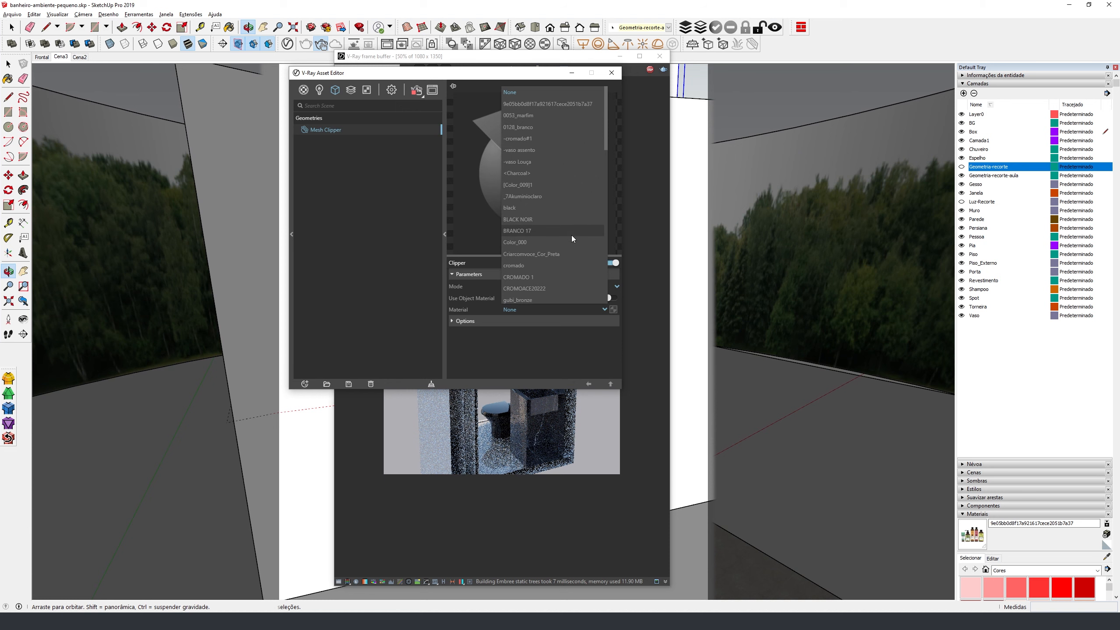
{"action": "left_click", "coordinate": [567, 253]}
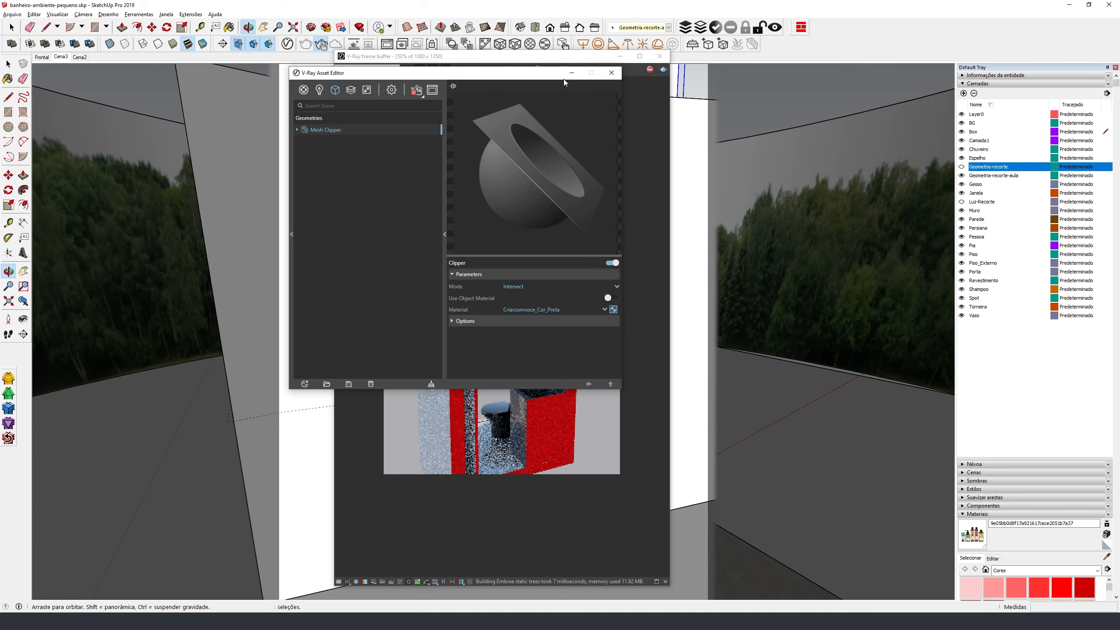
{"action": "left_click_drag", "start_coordinate": [541, 76], "coordinate": [555, 497]}
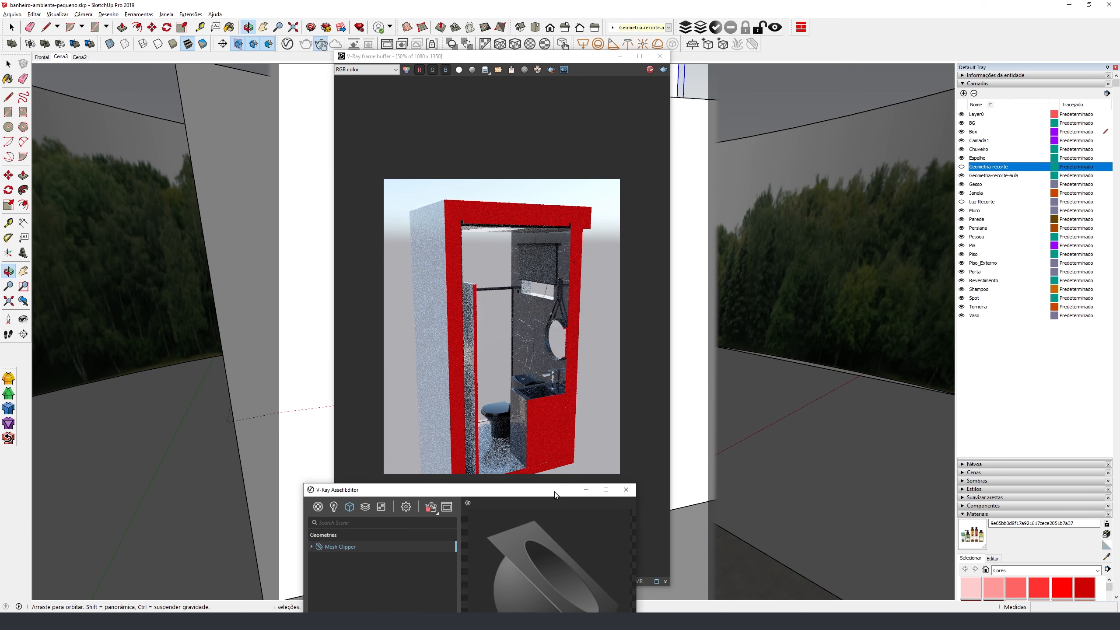
{"action": "left_click_drag", "start_coordinate": [485, 490], "coordinate": [418, 64]}
{"action": "left_click", "coordinate": [561, 289]}
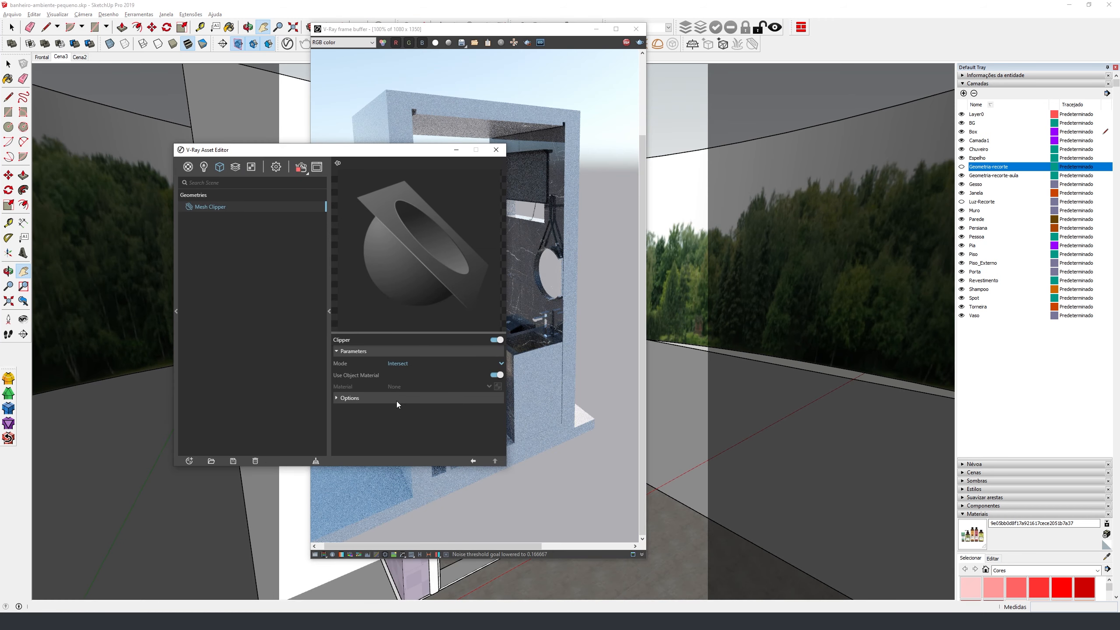
Examine the Mesh Clipper's cut through the bathroom in the V-Ray frame buffer
{"action": "left_click", "coordinate": [397, 400]}
{"action": "left_click", "coordinate": [520, 204]}
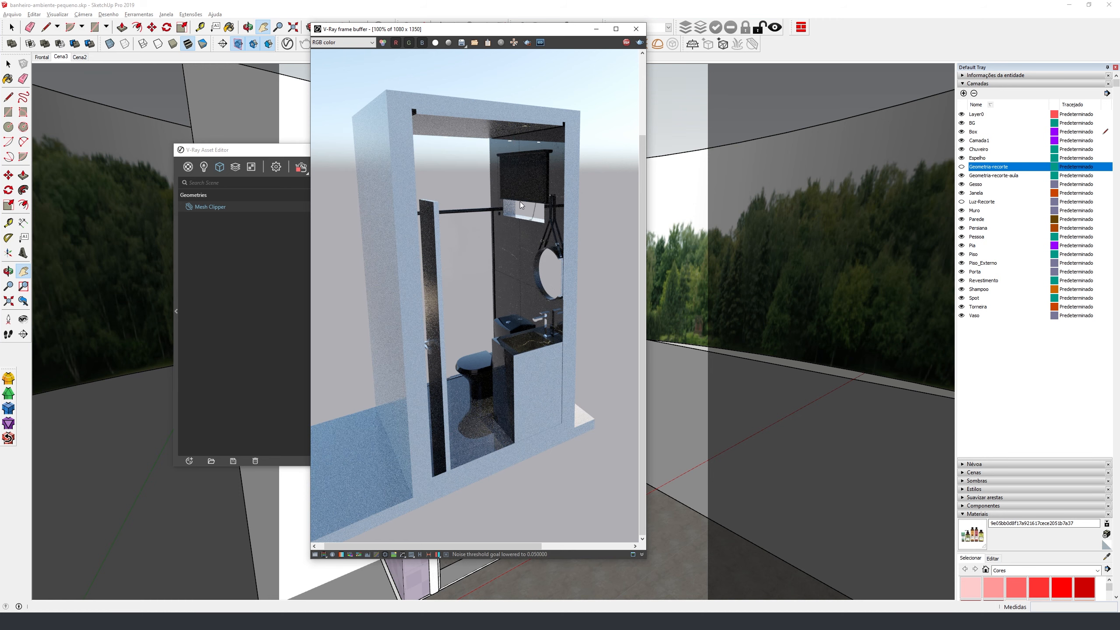